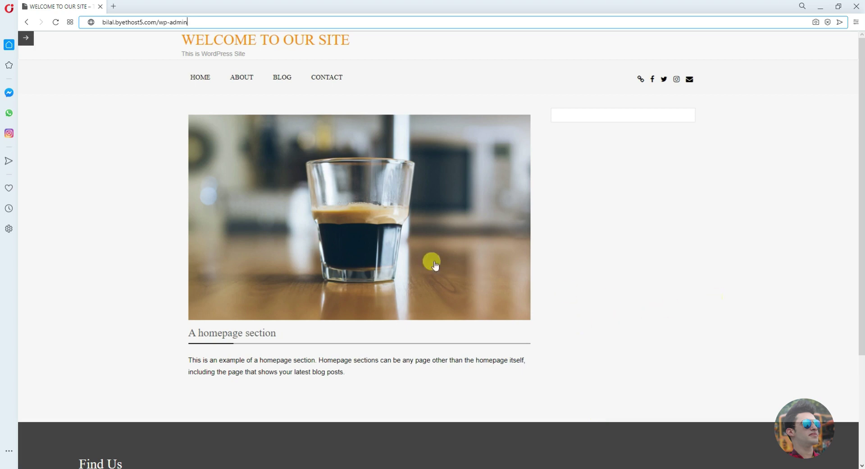
Step: Load the site's wp-admin dashboard, view the public homepage in a second tab, and return to the dashboard
key(Return)
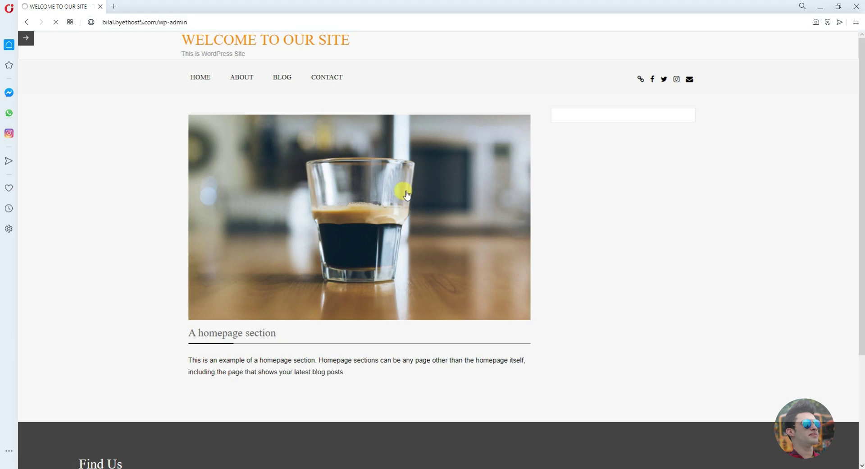
right_click(72, 39)
click(87, 52)
click(143, 7)
scroll(324, 293, down, 2)
scroll(315, 253, up, 2)
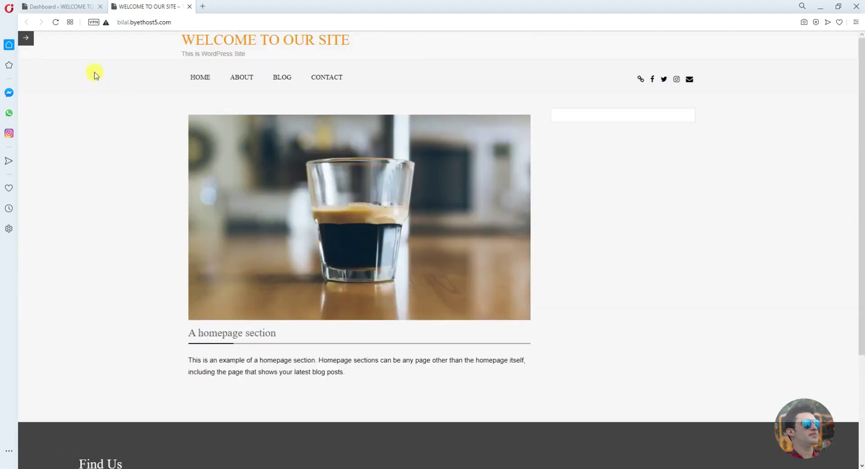
click(50, 5)
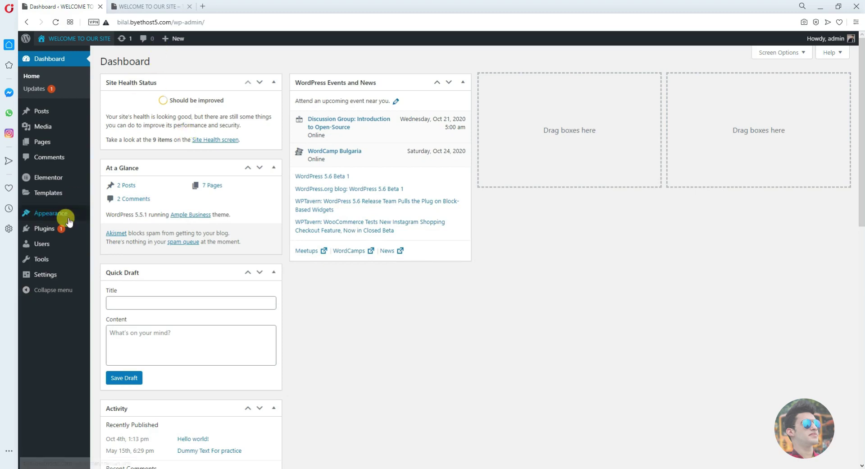
Step: Open the "Dummy Text For practice" post for editing from the list of all posts
mouse_move(36, 111)
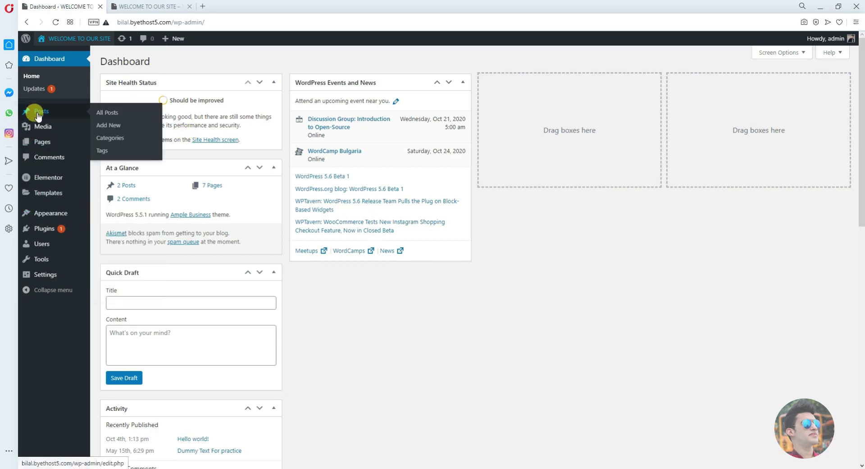
click(108, 113)
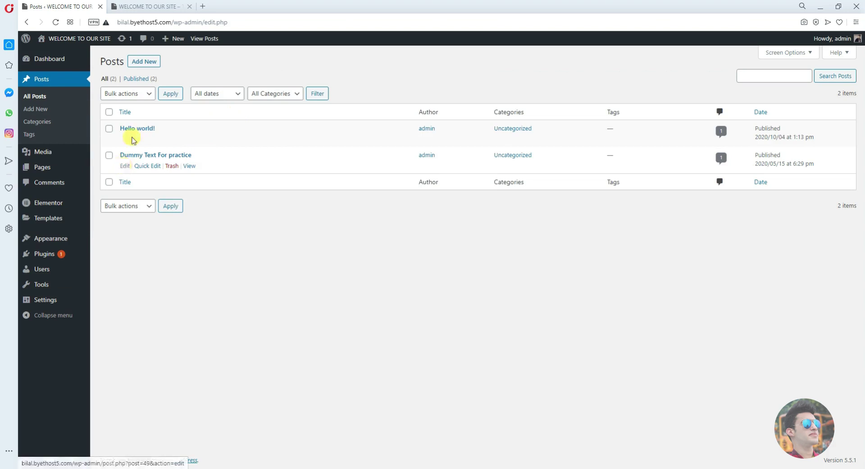
click(126, 6)
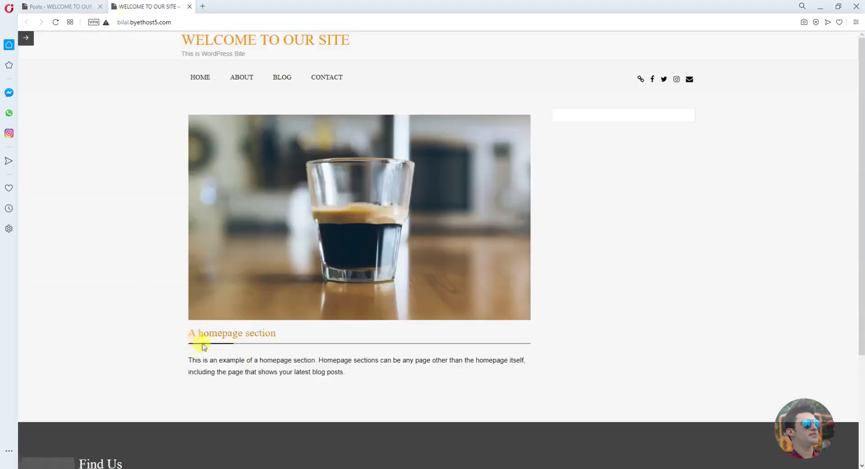
click(36, 7)
mouse_move(122, 164)
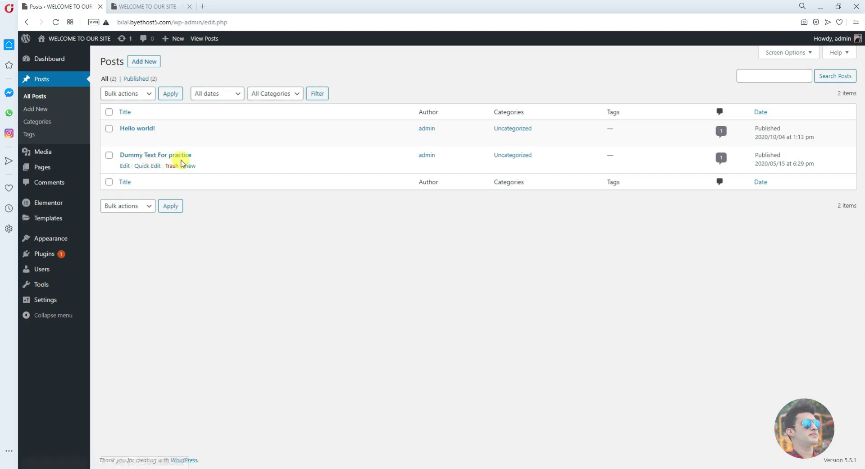
click(126, 167)
scroll(290, 269, down, 2)
scroll(290, 269, down, 5)
scroll(286, 298, up, 3)
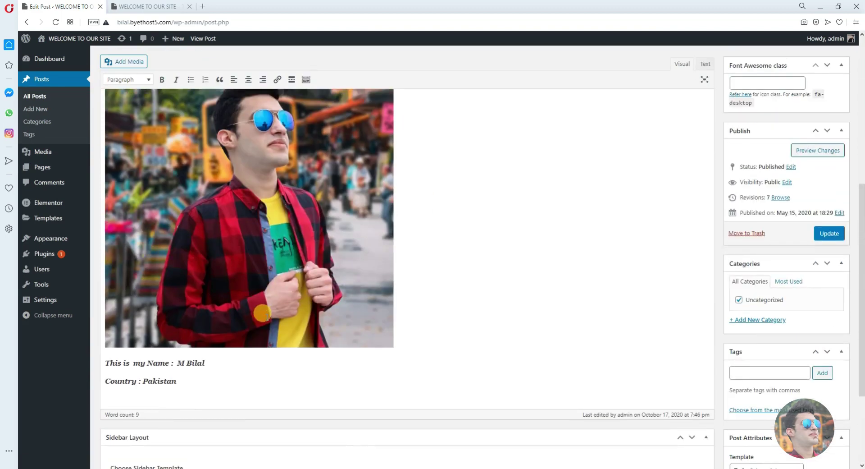
Step: Delete the image, the text lines and the "Details" heading from the post body and update the post
click(265, 380)
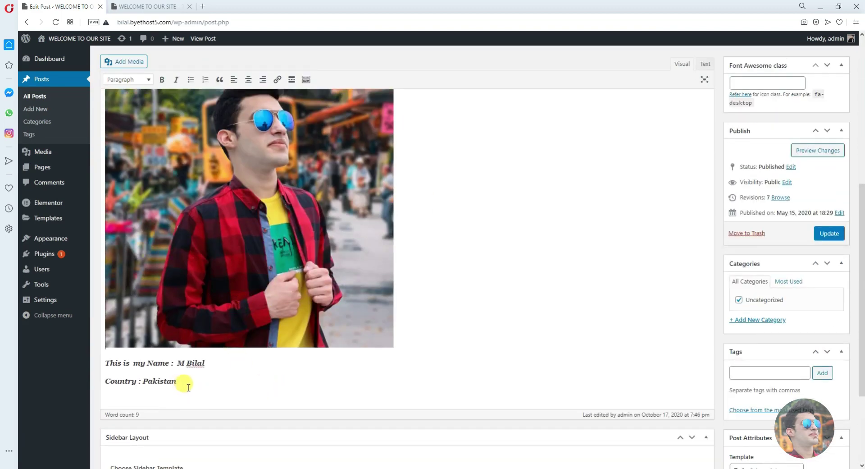
drag(189, 387, 112, 216)
key(Delete)
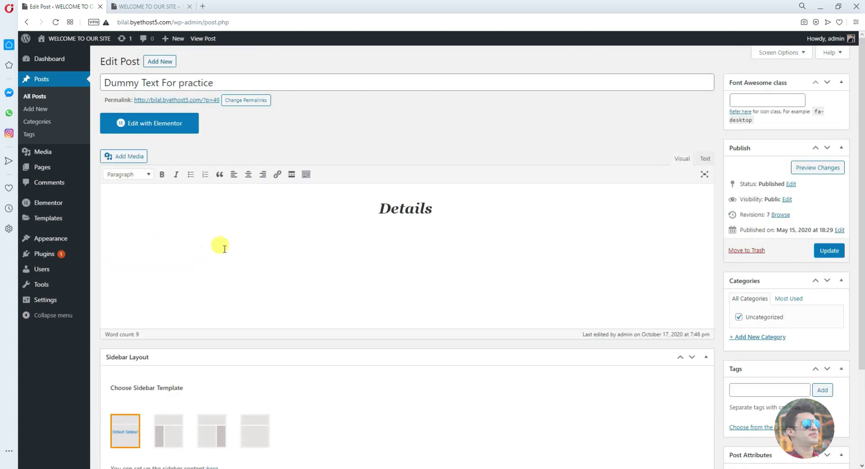
key(BackSpace)
key(BackSpace)
key(BackSpace)
key(BackSpace)
key(BackSpace)
key(BackSpace)
key(BackSpace)
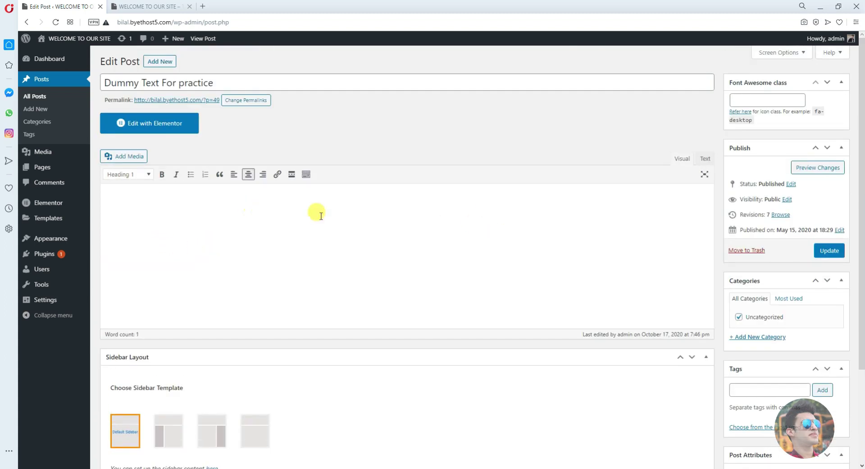
click(828, 249)
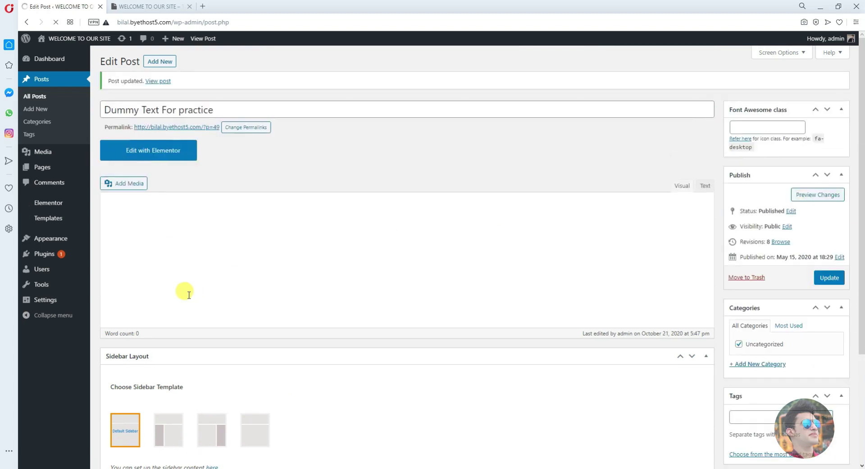
Step: Upload the image chateau-2663355_1920 from the Downloads folder to the media library through the post's Add Media dialog
scroll(172, 238, down, 1)
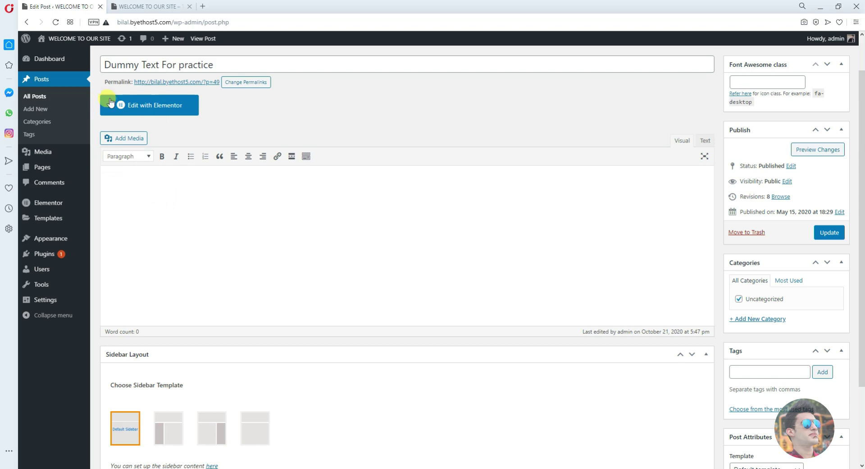
click(124, 142)
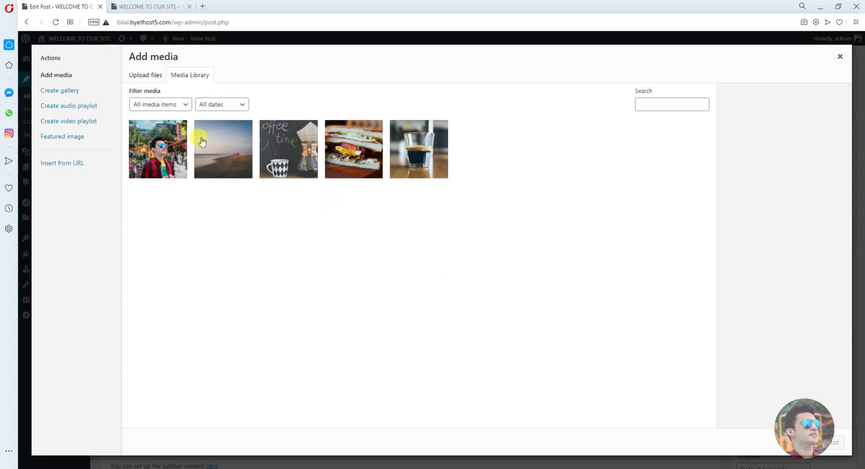
click(146, 75)
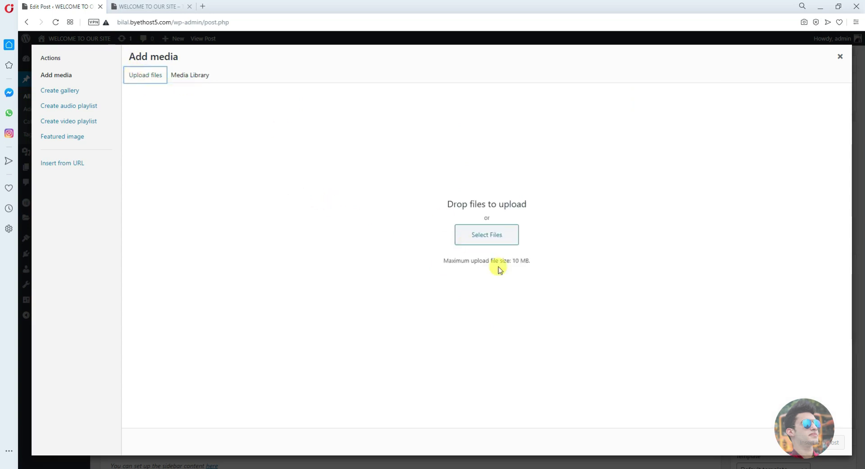
click(486, 239)
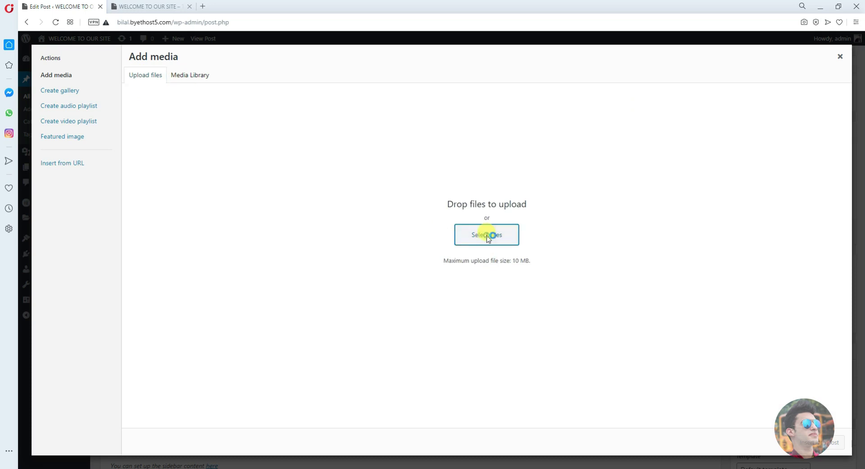
click(301, 175)
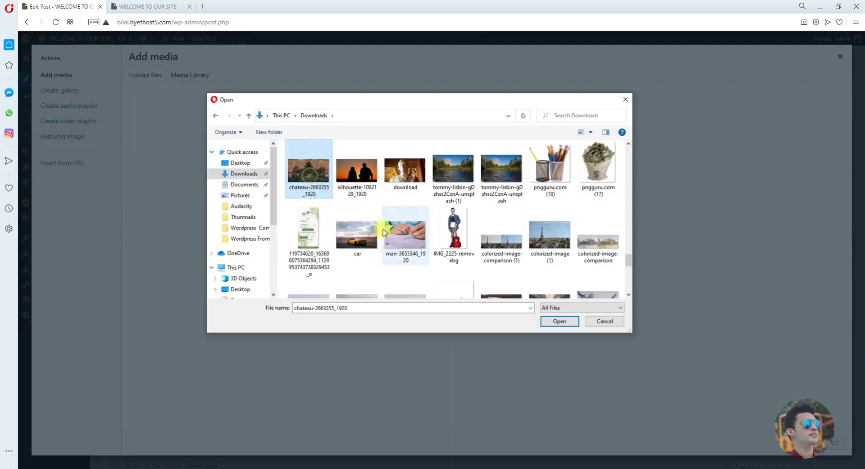
click(558, 321)
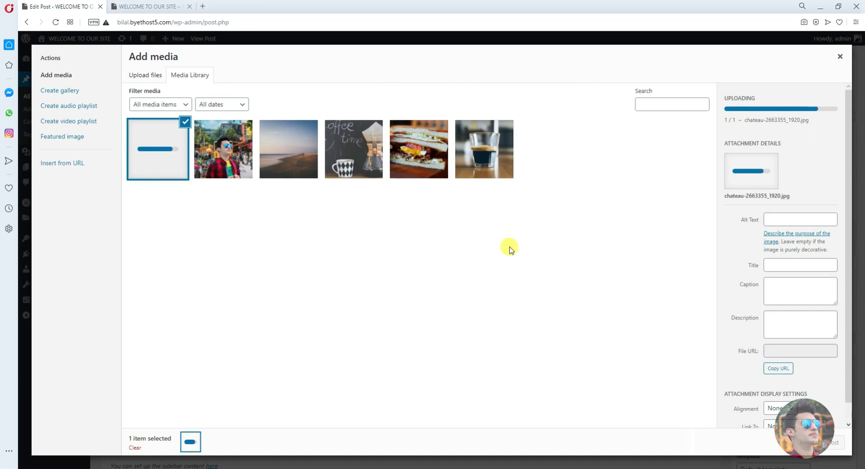
Step: Try to insert the uploaded chateau image into the post at Full Size, 1920 × 1080
scroll(724, 247, down, 1)
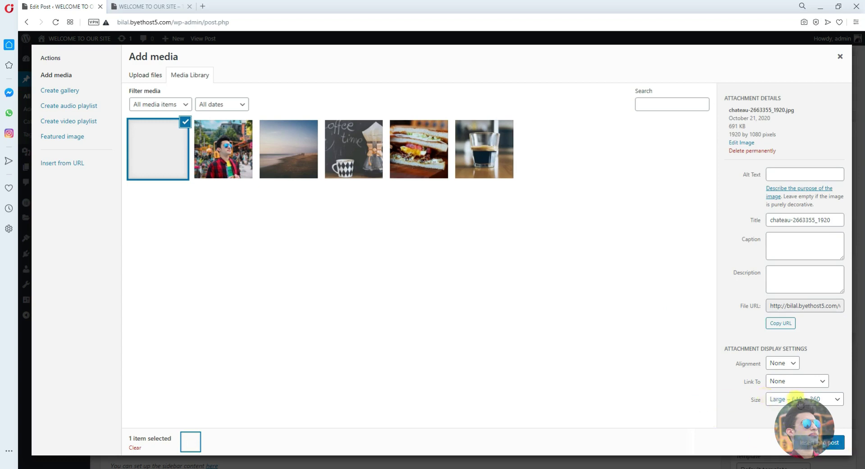
click(785, 399)
click(785, 400)
click(785, 400)
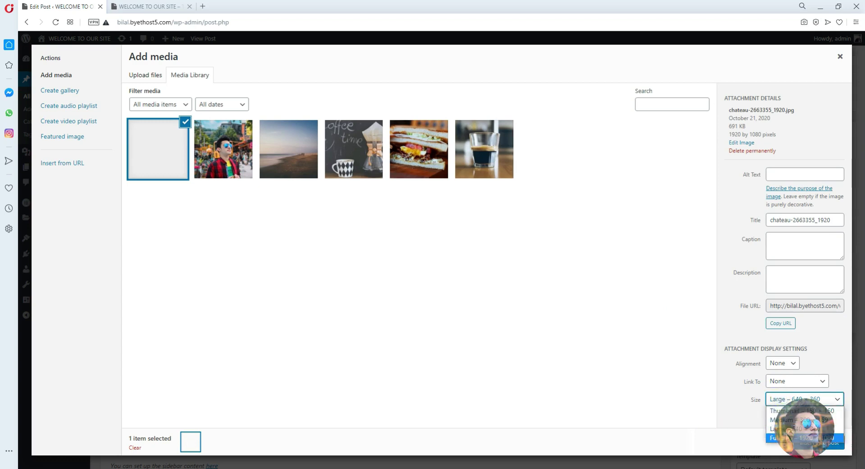
click(790, 438)
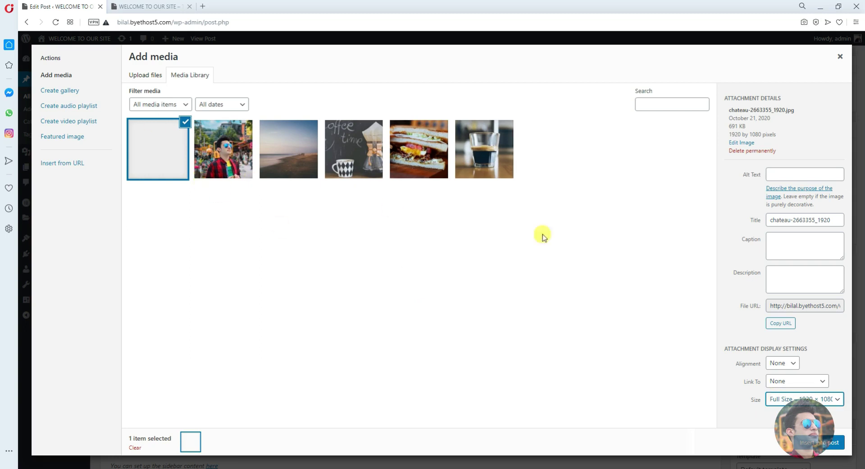
click(812, 406)
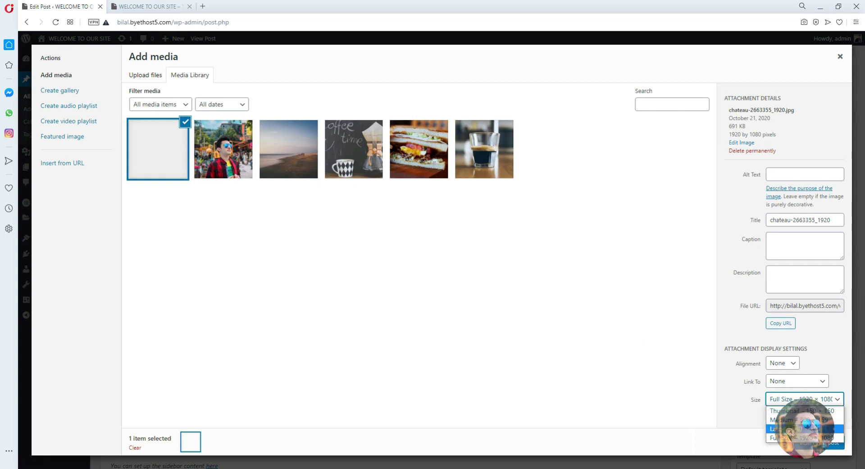
click(796, 438)
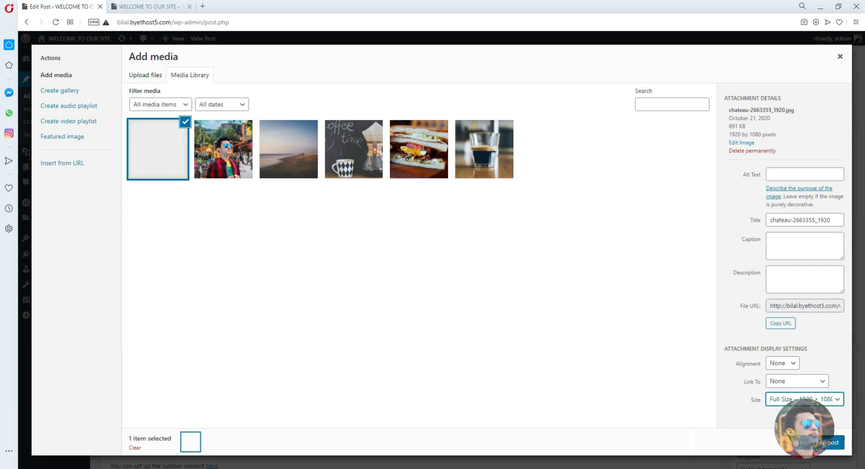
click(821, 443)
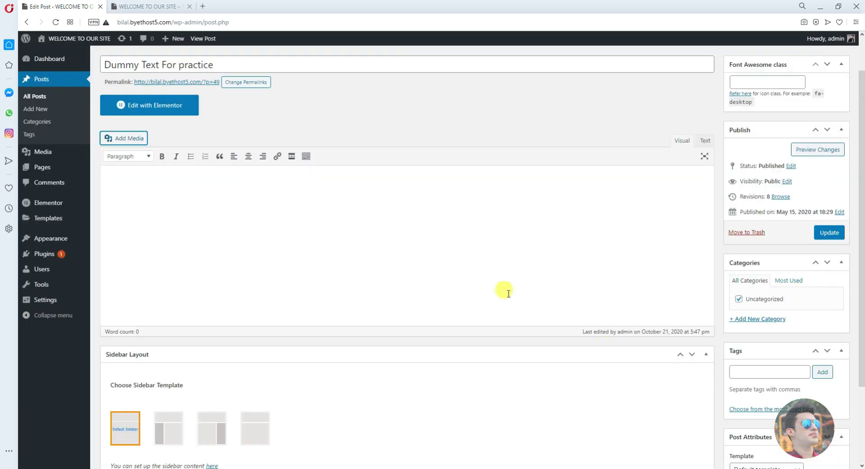
scroll(448, 249, up, 1)
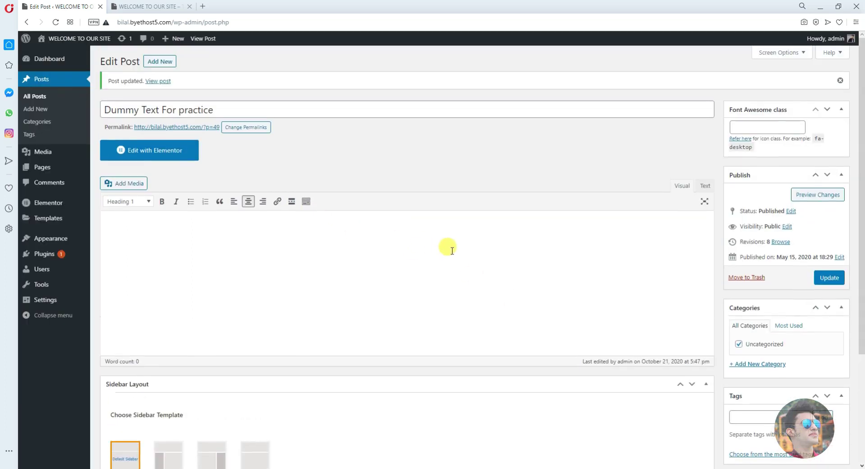
Step: Try to insert the chateau image from the media library into the post at Large size, 640 × 360
click(124, 182)
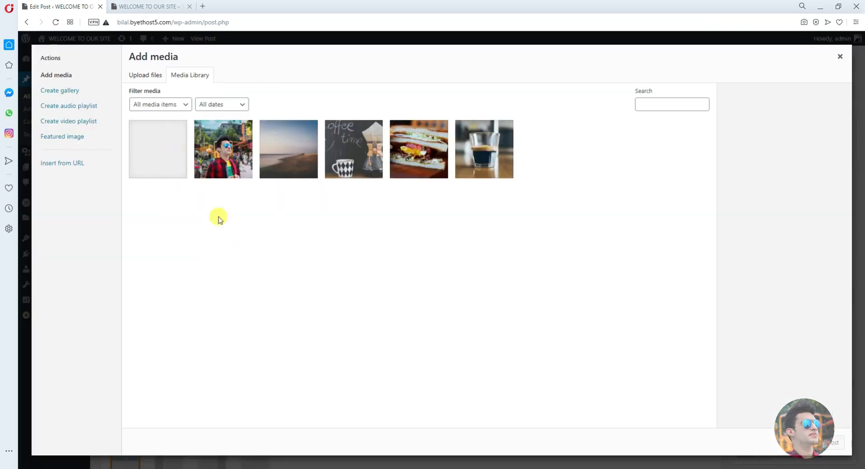
click(155, 168)
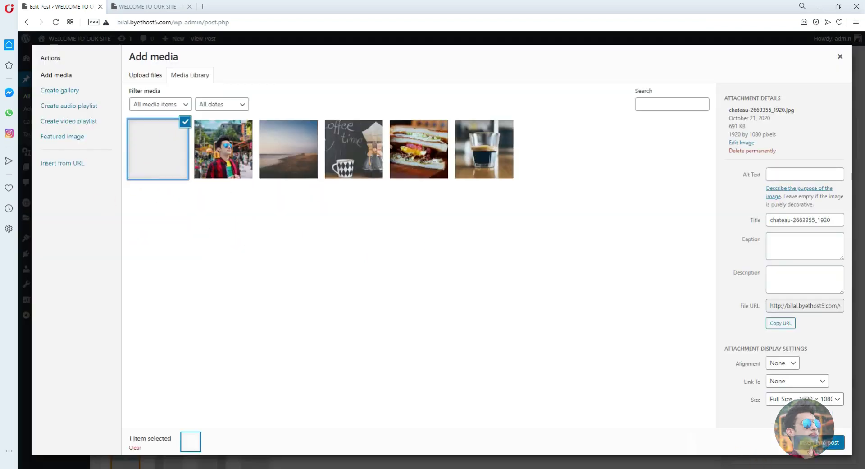
click(806, 399)
click(803, 428)
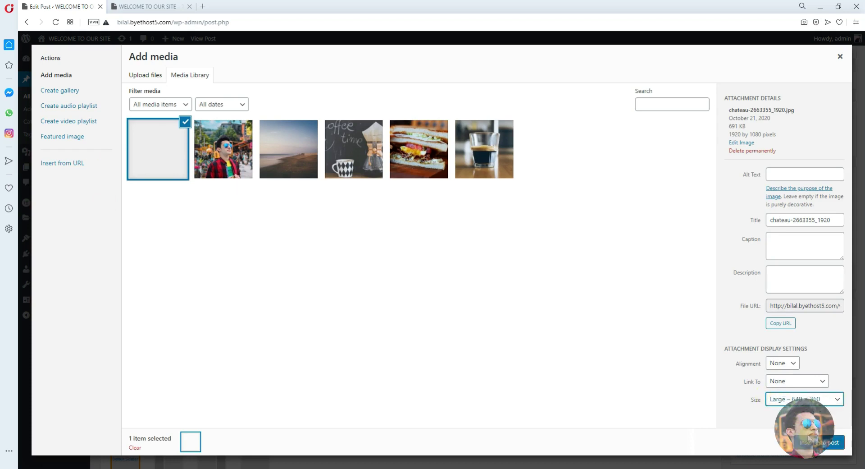
click(816, 444)
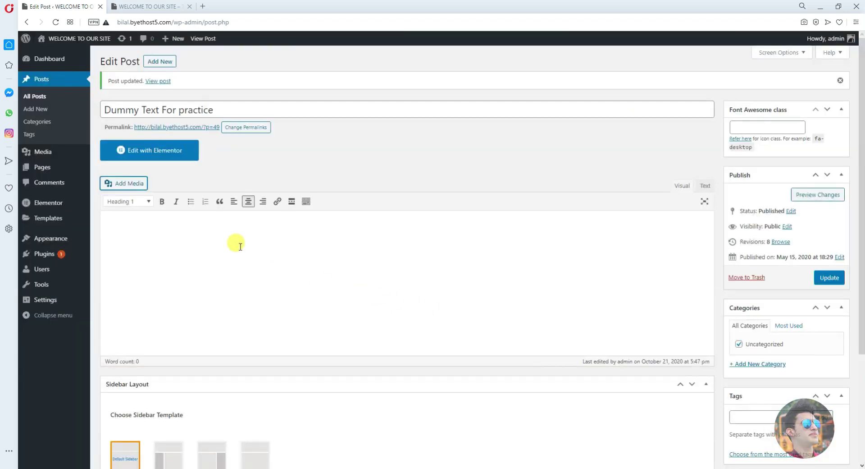
Step: Select the inserted chateau image placeholder in the post body and remove it
click(405, 337)
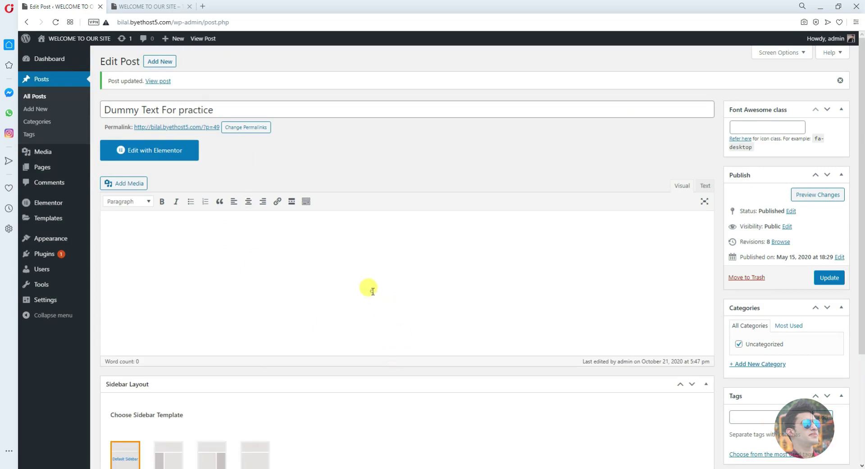
key(Left)
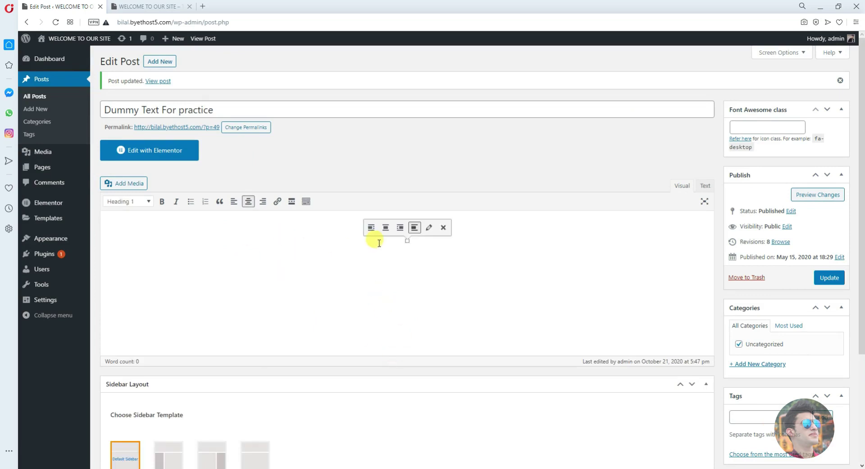
click(443, 227)
Step: Insert the beach-931719_1920 image from the media library into the post at Large size, 640 × 360
click(134, 186)
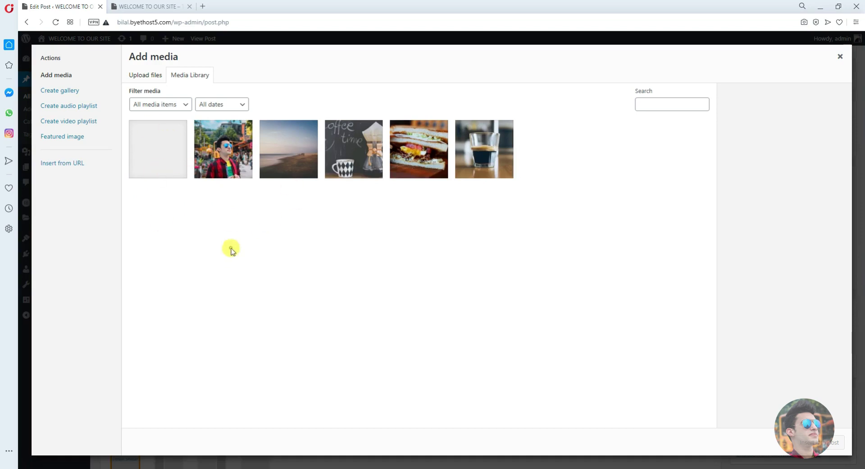
click(355, 150)
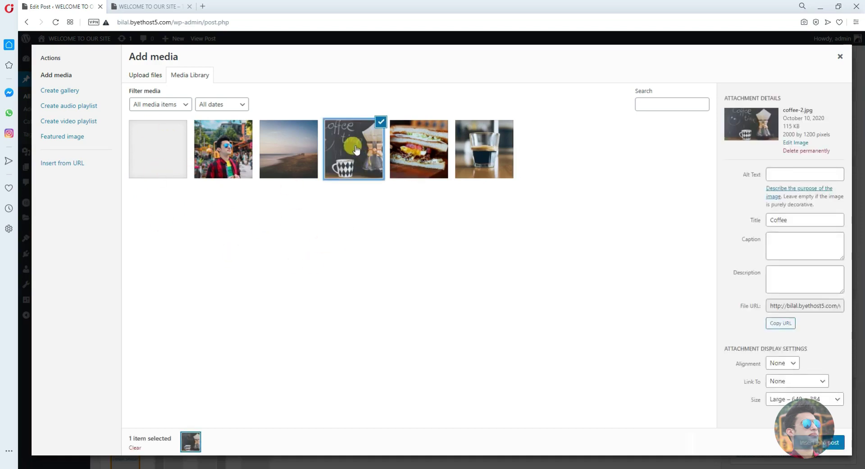
click(291, 156)
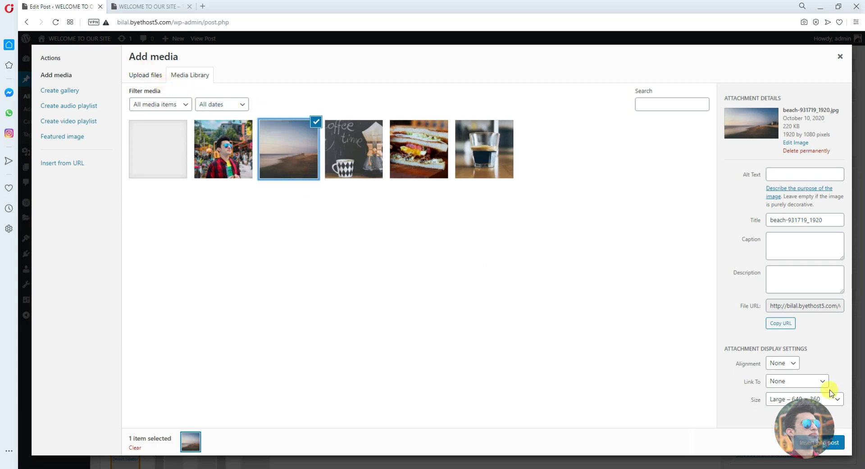
click(772, 400)
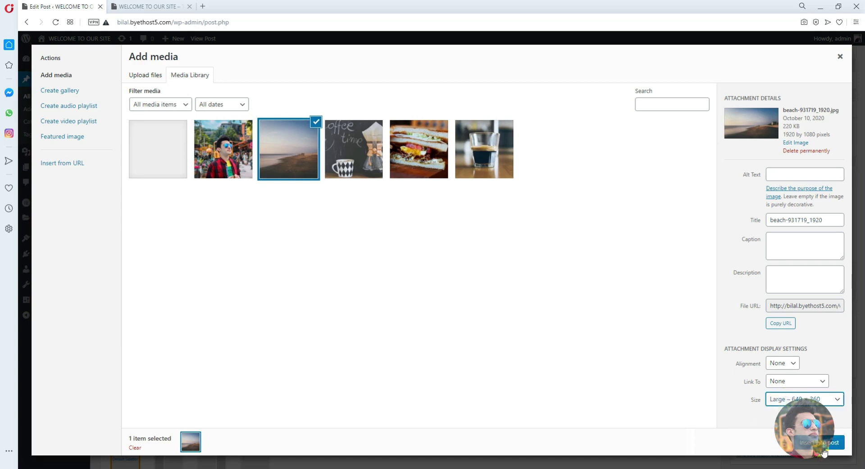
click(824, 442)
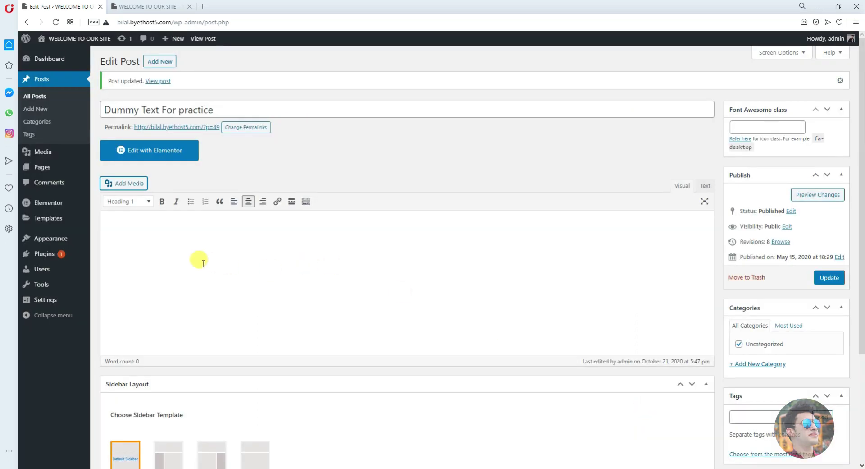
scroll(200, 261, down, 1)
scroll(203, 262, up, 1)
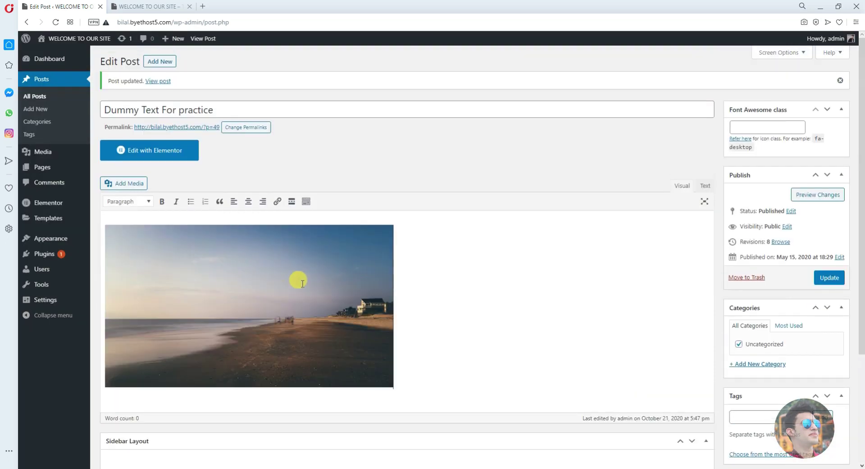
Step: Try the right, center and left alignments on the beach image in the post body
click(248, 276)
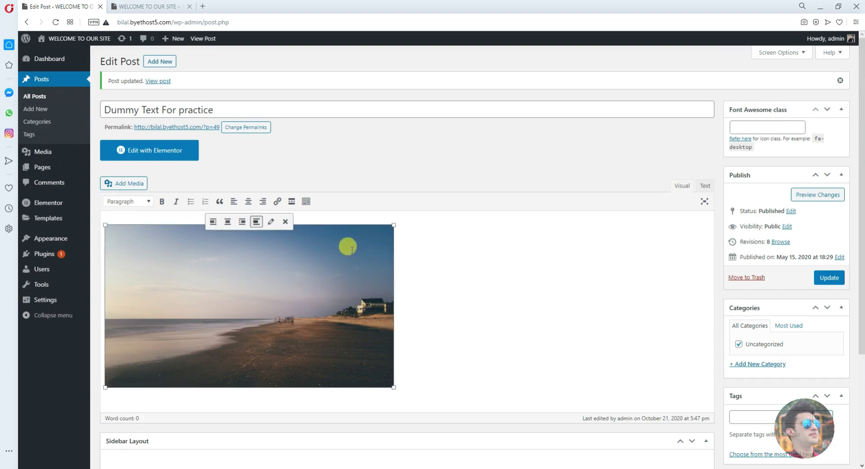
click(242, 222)
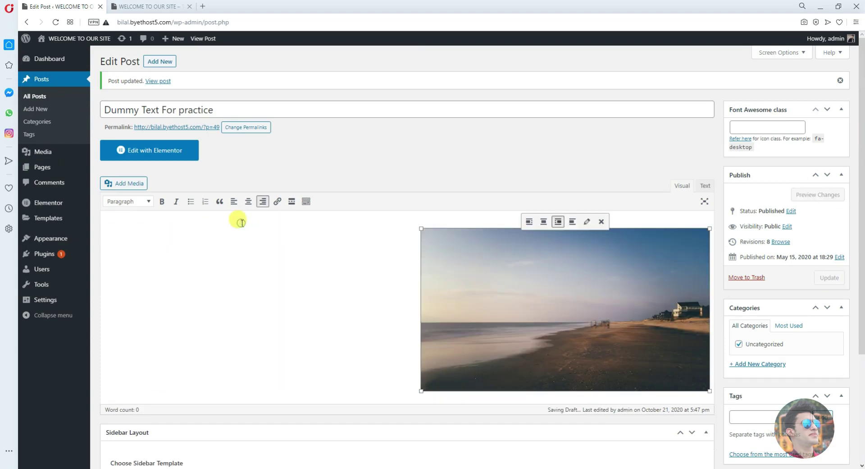
click(546, 222)
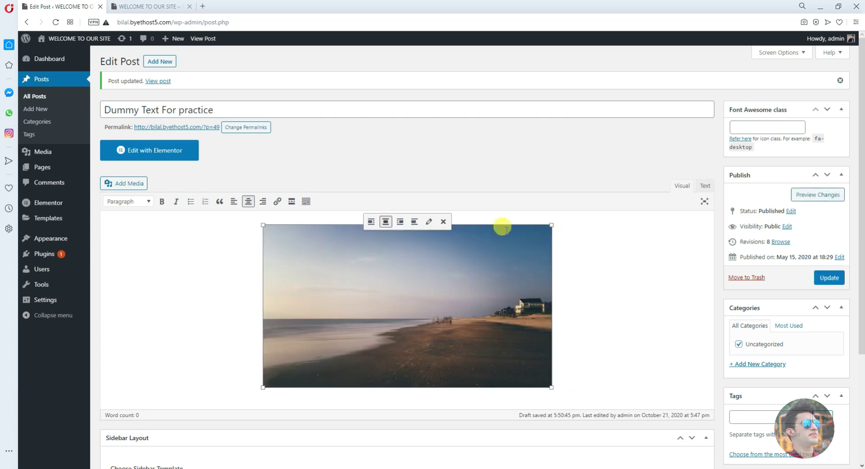
click(370, 222)
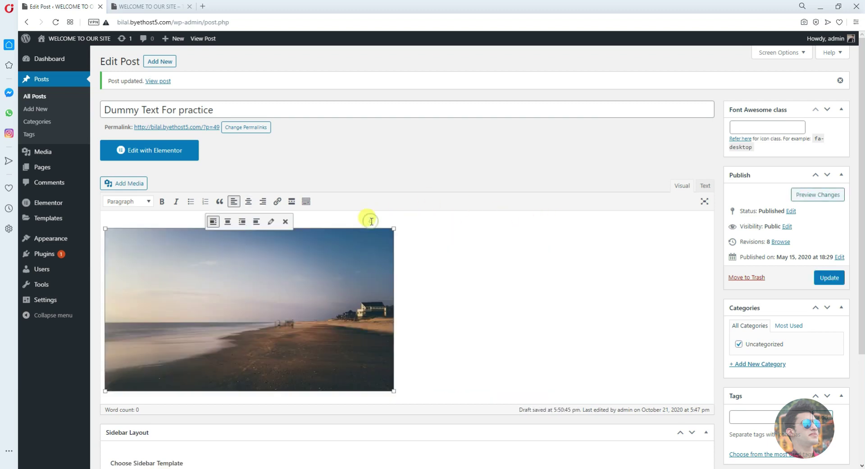
Step: Open the beach image's details for editing and set its alignment to Center and size to Full Size, 1920 × 1080
click(271, 223)
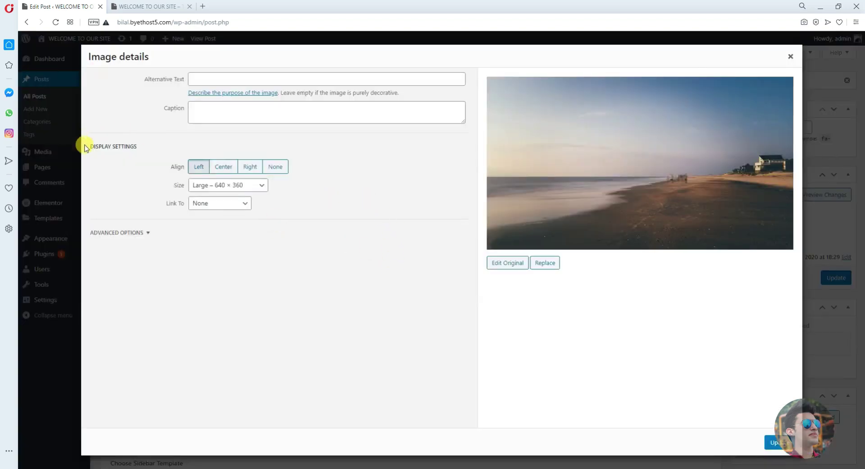
click(197, 171)
click(227, 171)
click(251, 169)
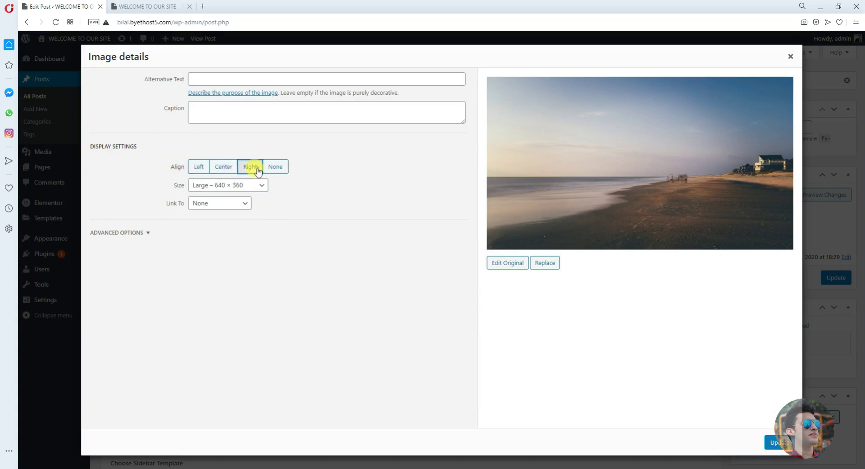
click(229, 171)
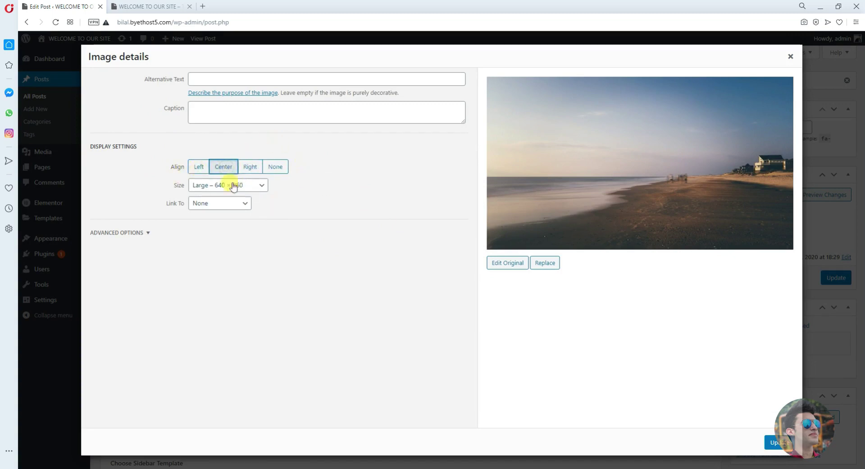
click(205, 192)
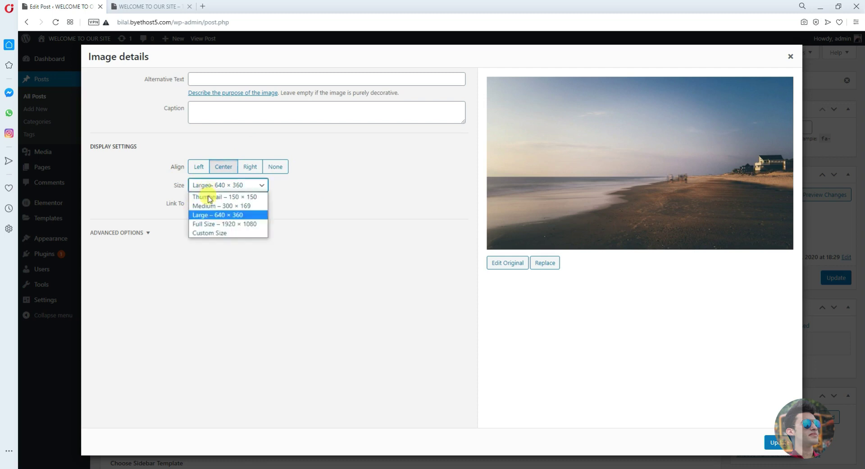
click(219, 225)
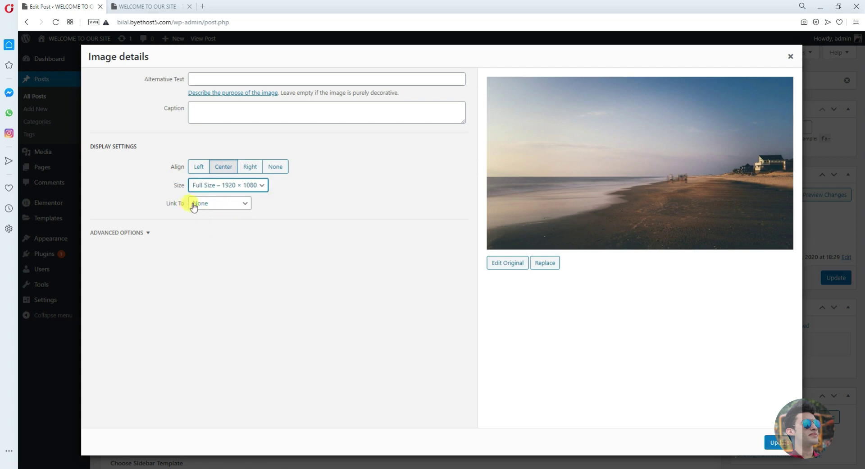
Step: Link the beach image to a custom URL, using the address copied from the open site home page
click(212, 208)
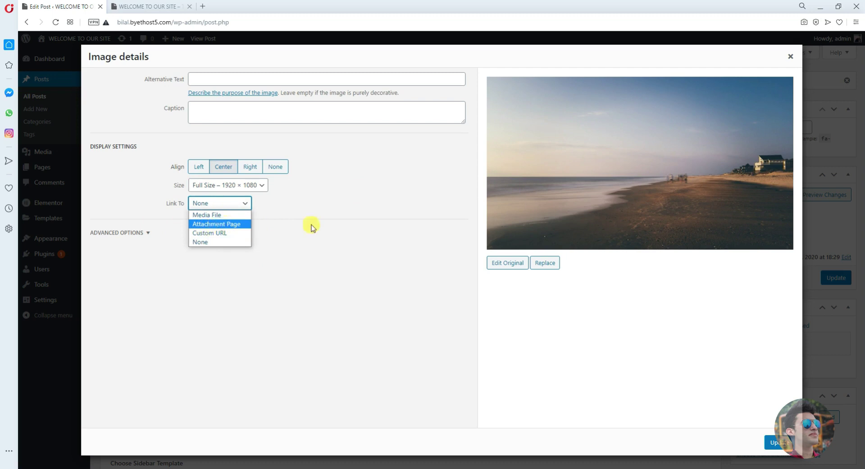
click(230, 233)
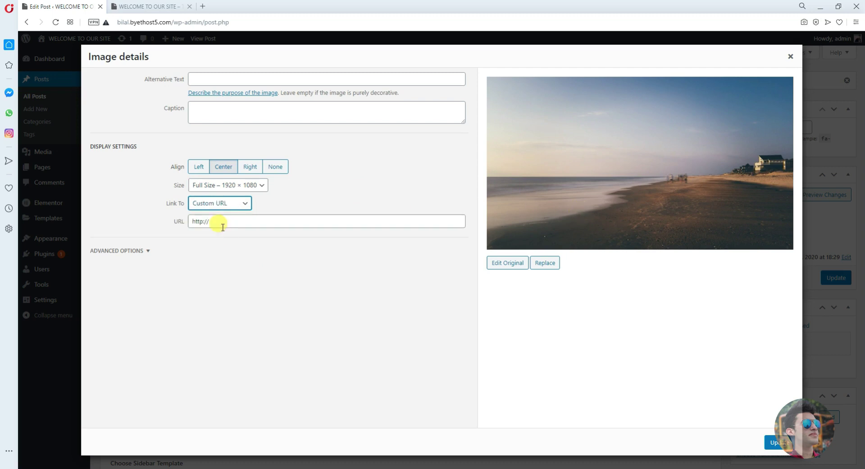
click(144, 4)
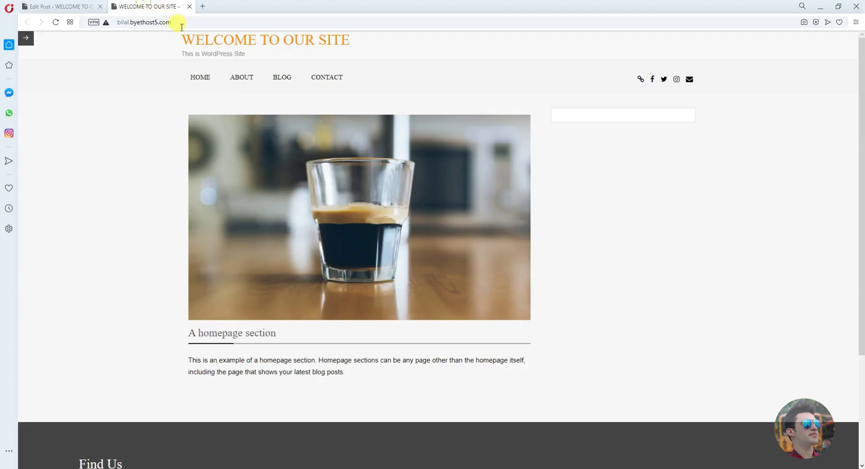
click(171, 23)
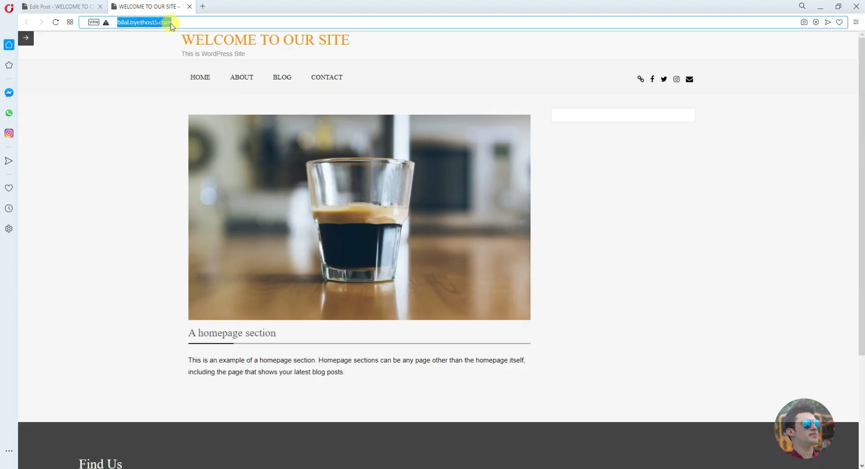
right_click(164, 23)
click(179, 56)
click(83, 6)
drag(236, 223, 87, 226)
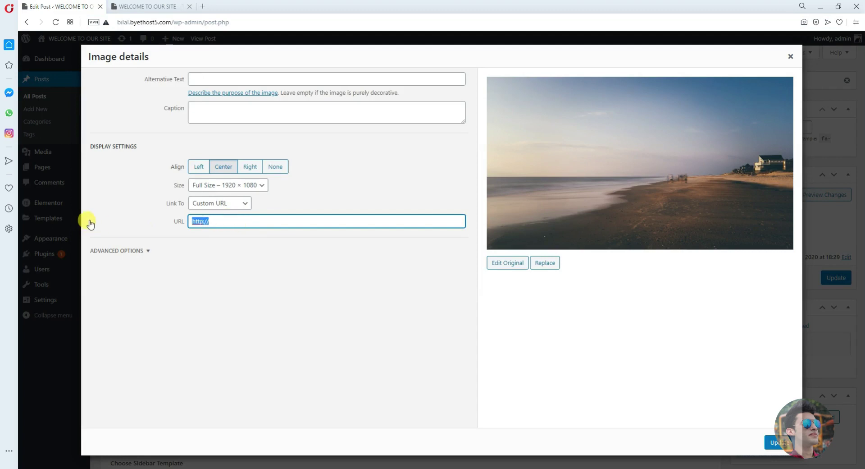
key(ctrl+v)
click(214, 282)
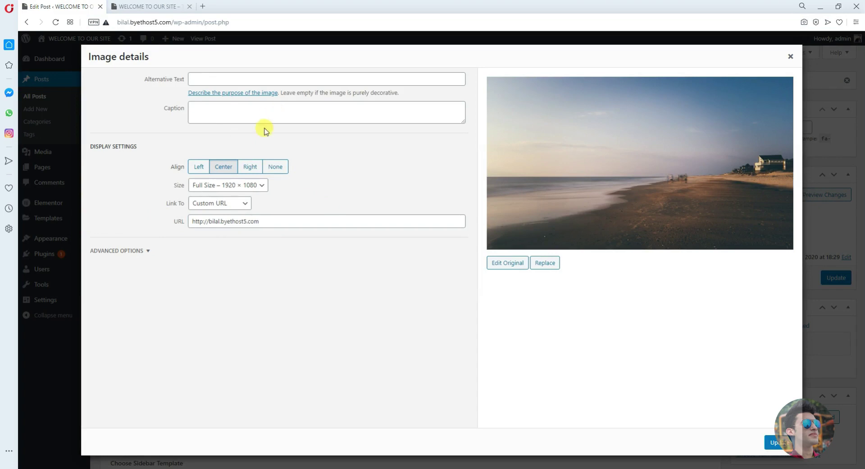
Step: Apply the image details to the beach image and update the post
click(229, 116)
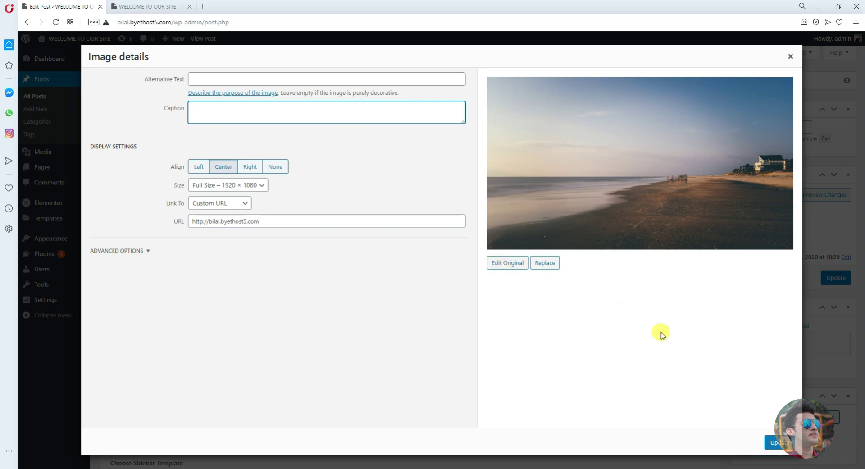
click(784, 445)
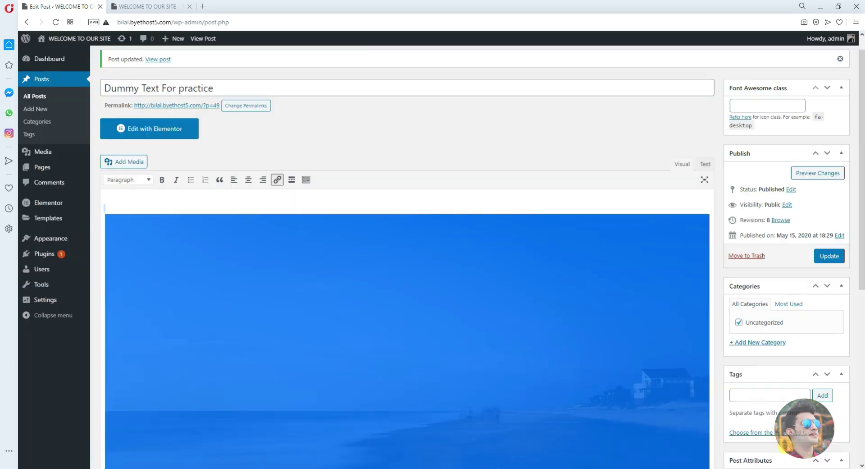
click(830, 256)
scroll(478, 281, down, 3)
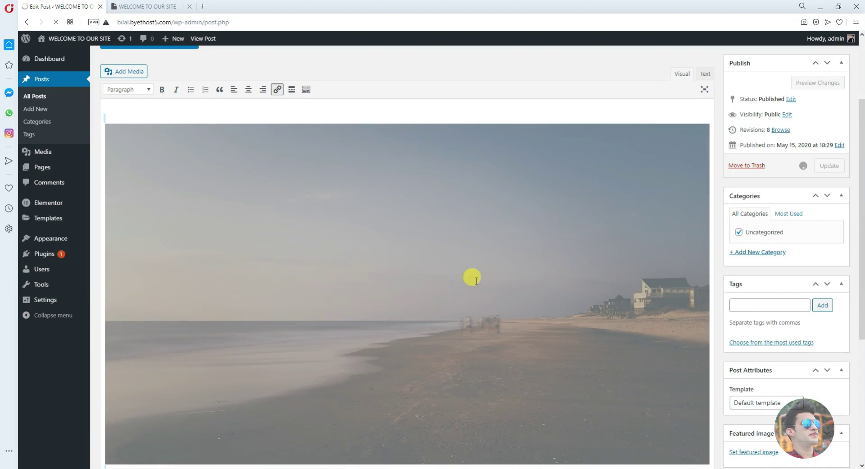
scroll(477, 270, down, 5)
scroll(480, 261, up, 3)
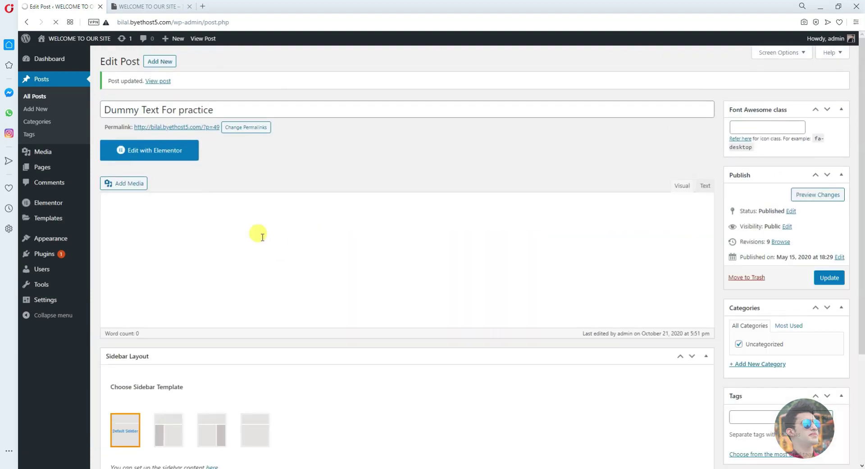
Step: Look through the site's home page for the updated post content and reload the page
key(ctrl+Tab)
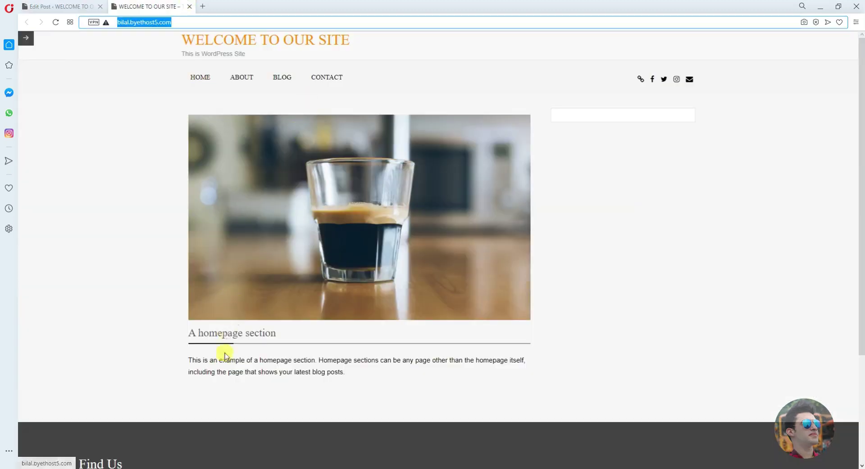
scroll(187, 250, down, 3)
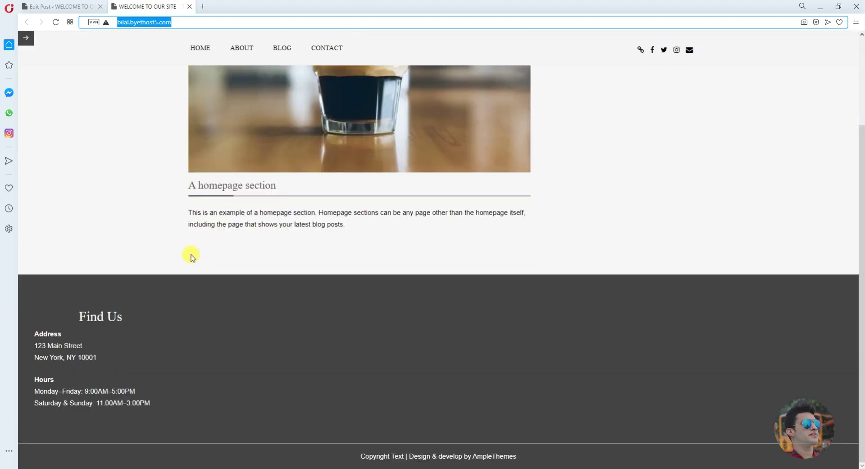
scroll(191, 257, up, 3)
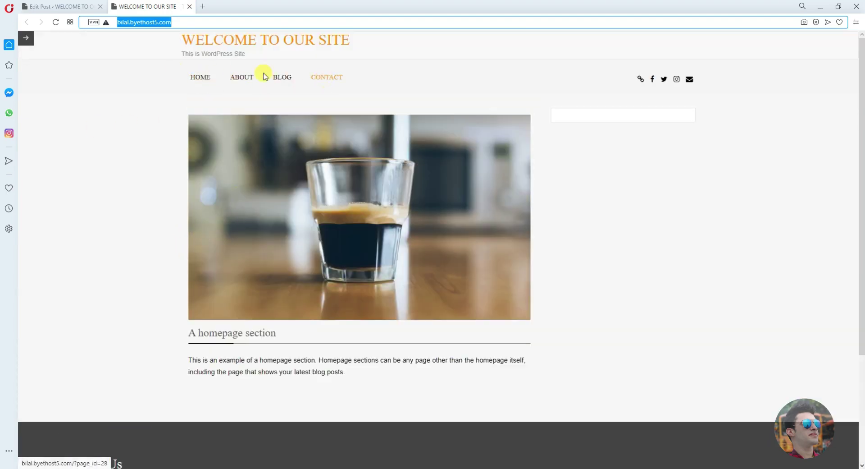
click(55, 22)
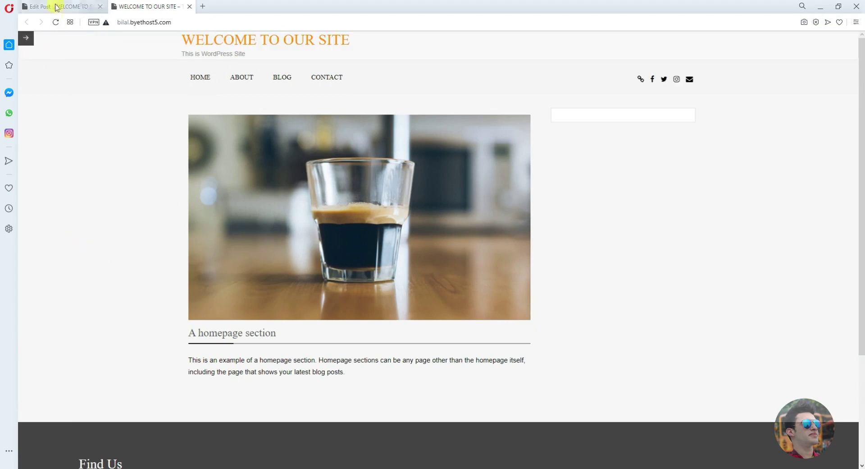
Step: Preview the post's changes from the editor and examine how the beach image displays on the post page
click(56, 7)
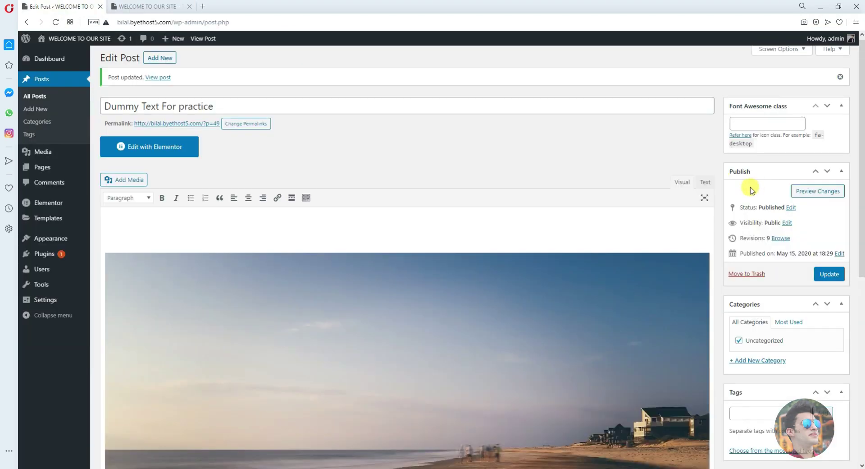
click(808, 197)
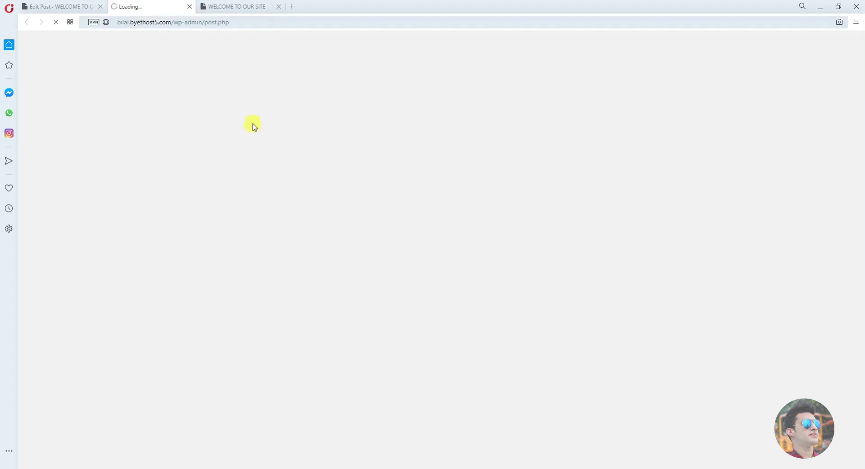
scroll(407, 208, down, 5)
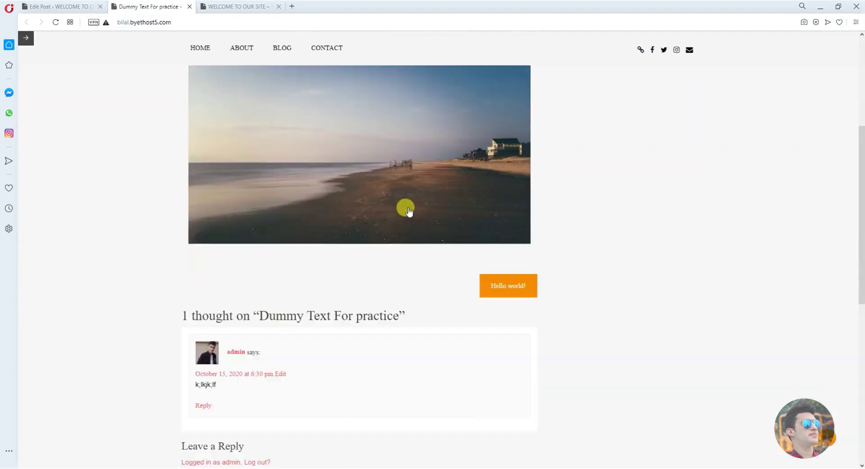
scroll(366, 218, up, 1)
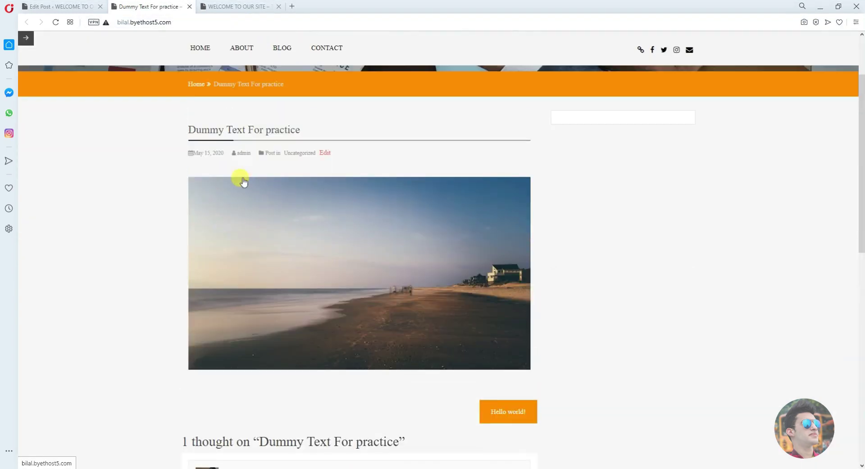
scroll(244, 181, down, 1)
scroll(228, 177, up, 1)
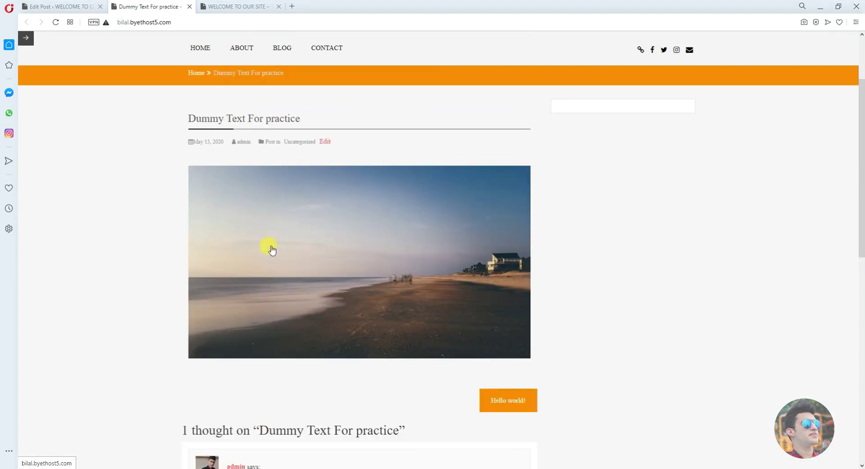
scroll(328, 247, down, 3)
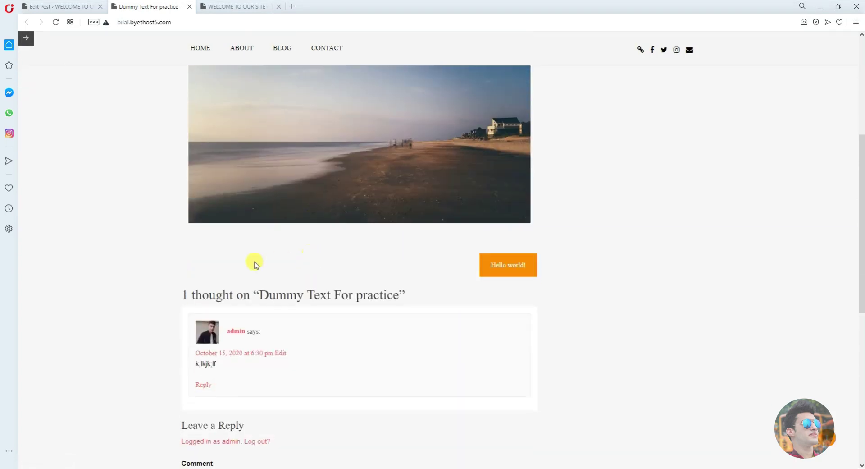
Step: Test the beach image's link on the previewed post page and return to the post
scroll(267, 247, up, 2)
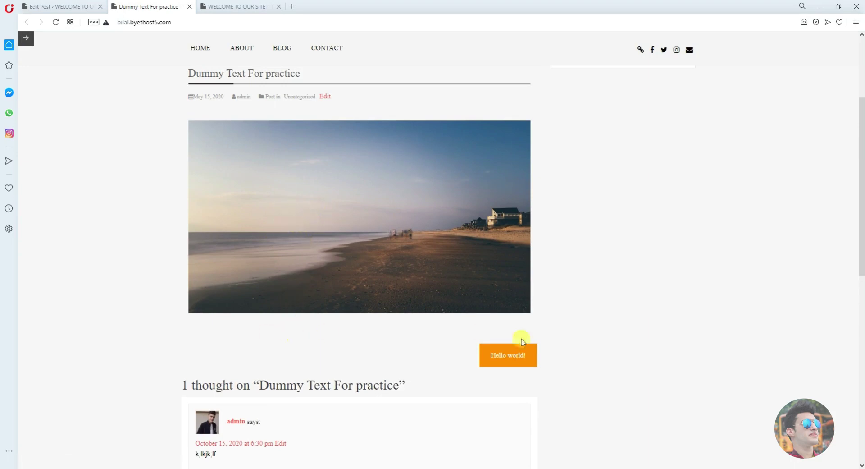
scroll(504, 360, down, 2)
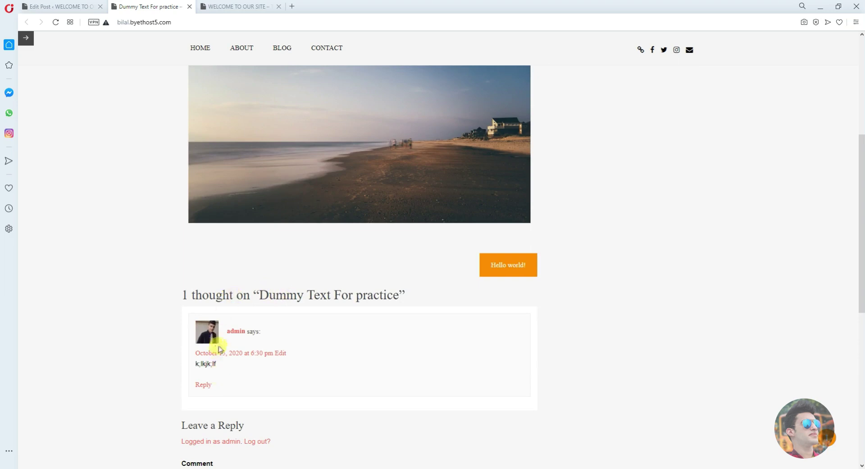
scroll(251, 241, up, 2)
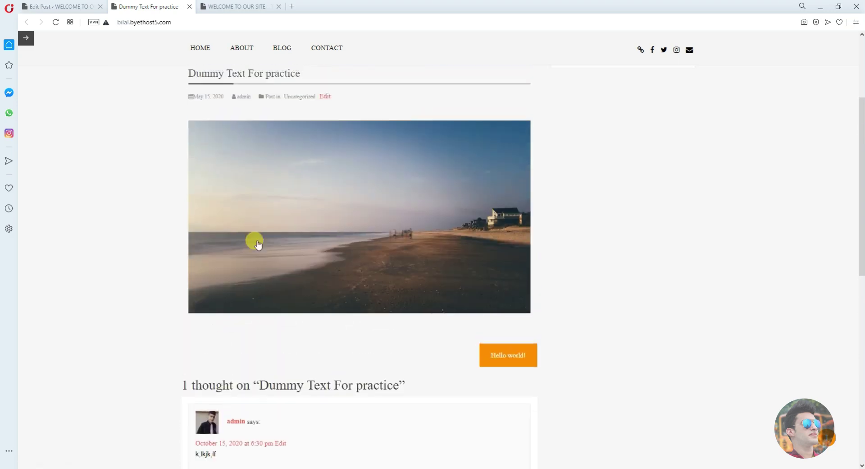
click(293, 191)
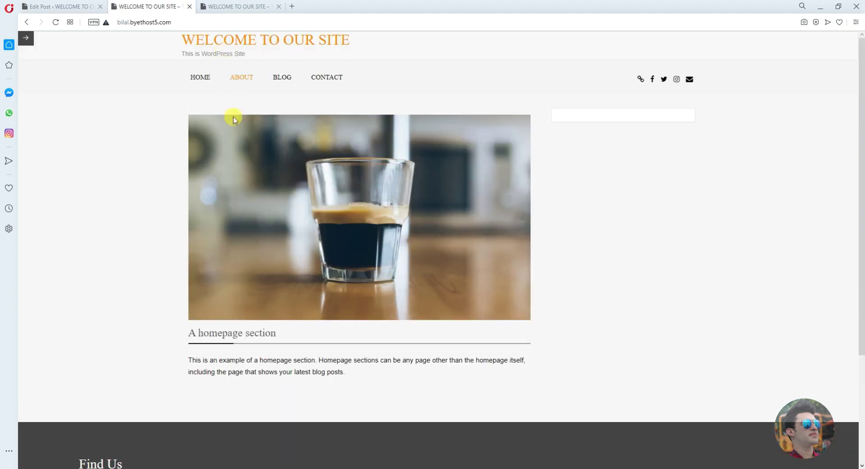
click(25, 23)
Step: Open the beach image's details in the post editor and select its custom link URL
click(63, 6)
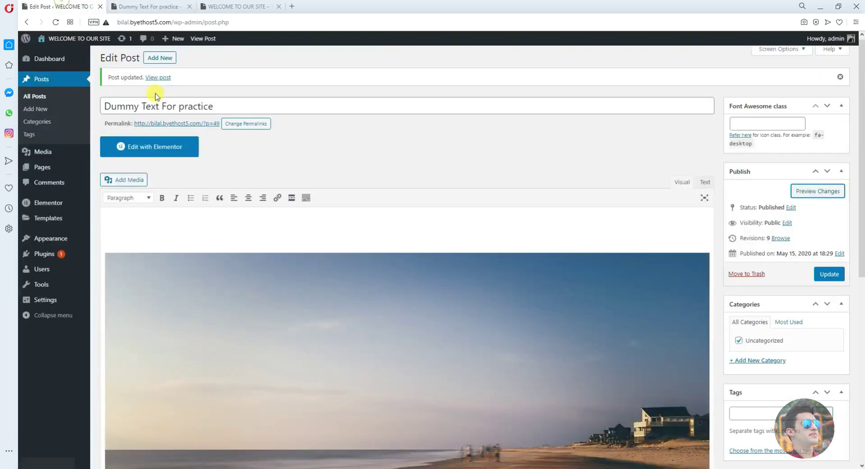
scroll(179, 172, down, 3)
click(253, 203)
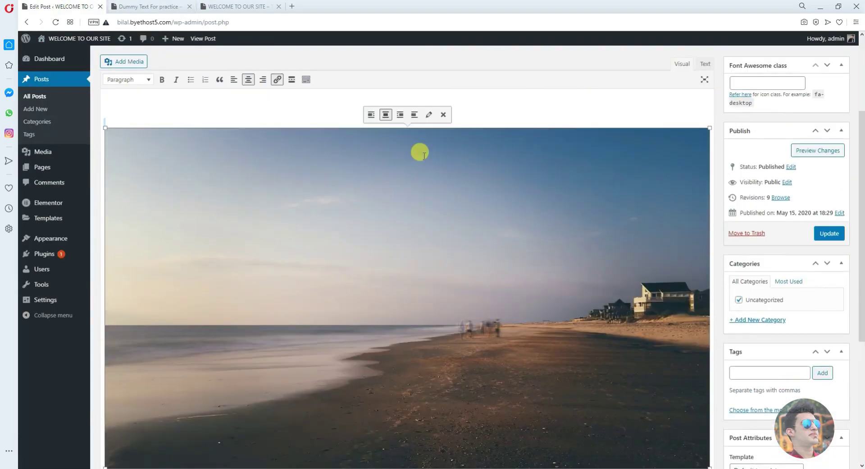
click(429, 115)
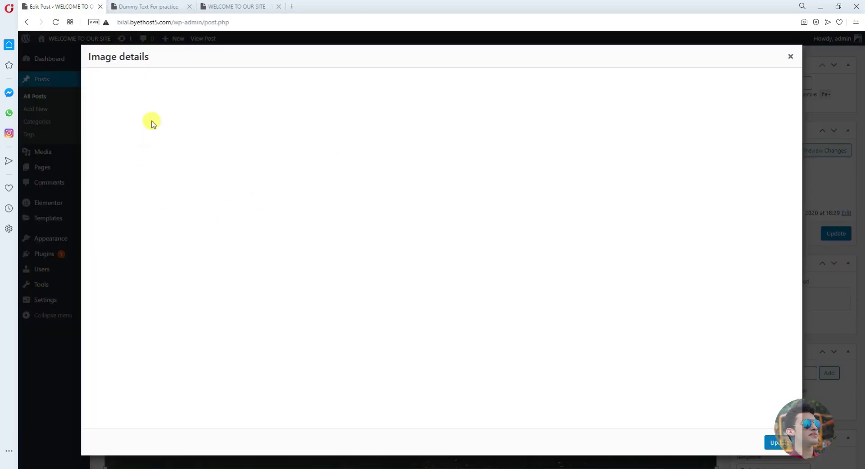
triple_click(278, 221)
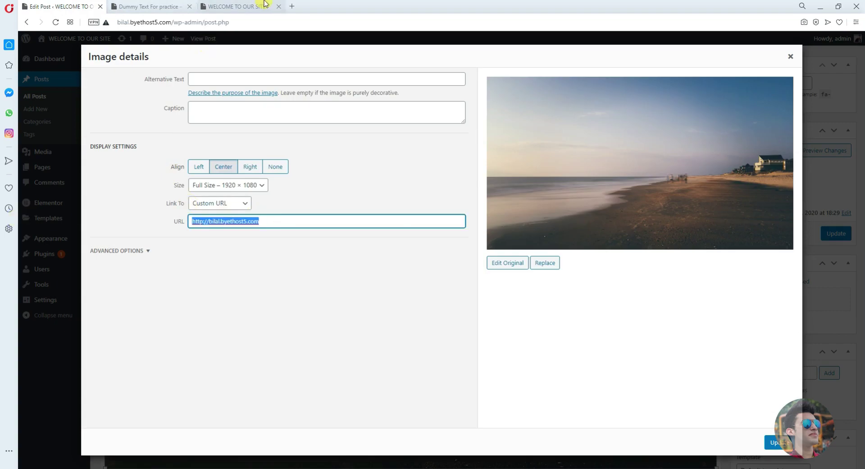
Step: Search for "google" in a new browser tab, open the Google home page and copy its address
click(292, 6)
text(goo)
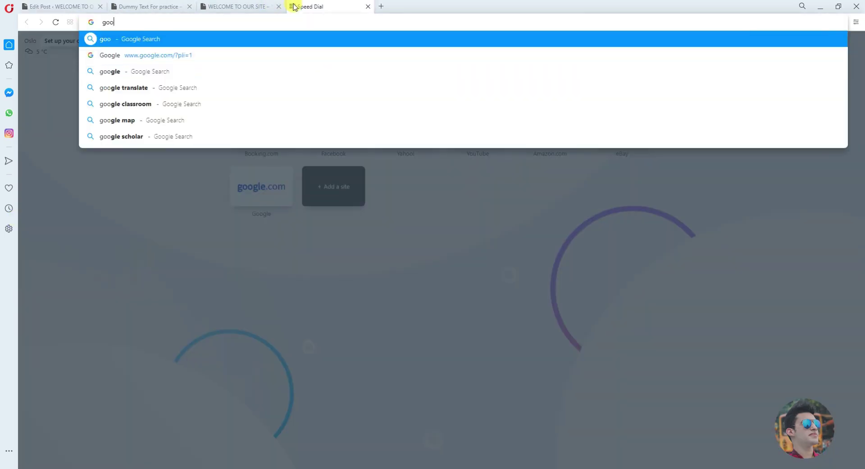
text(gle)
key(Return)
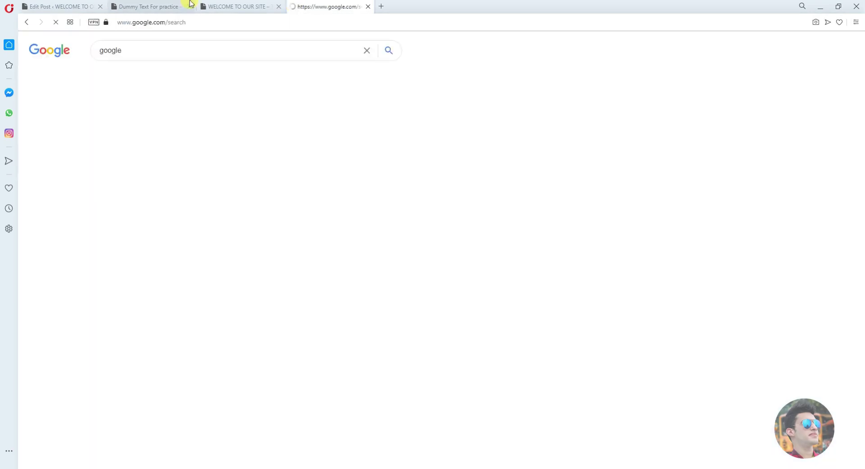
click(110, 118)
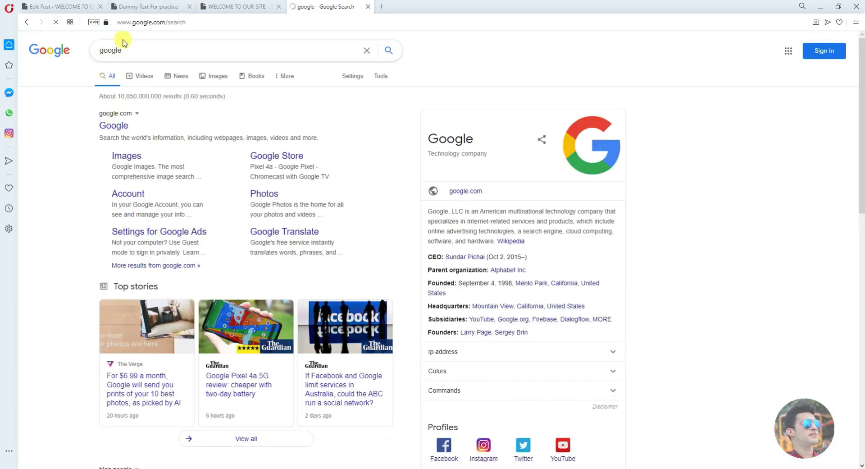
click(165, 20)
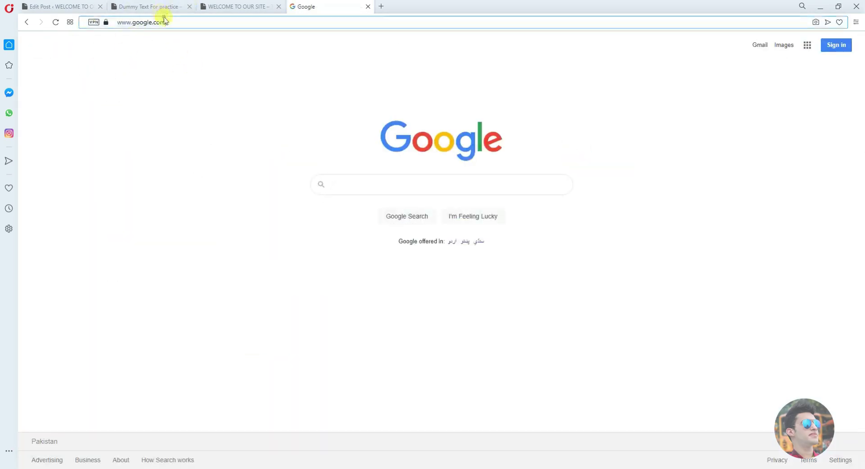
triple_click(164, 20)
key(ctrl+c)
click(59, 7)
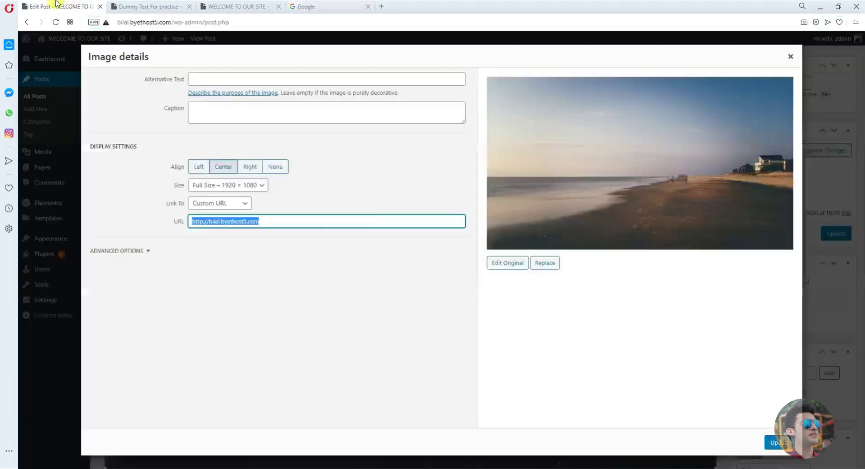
key(ctrl+v)
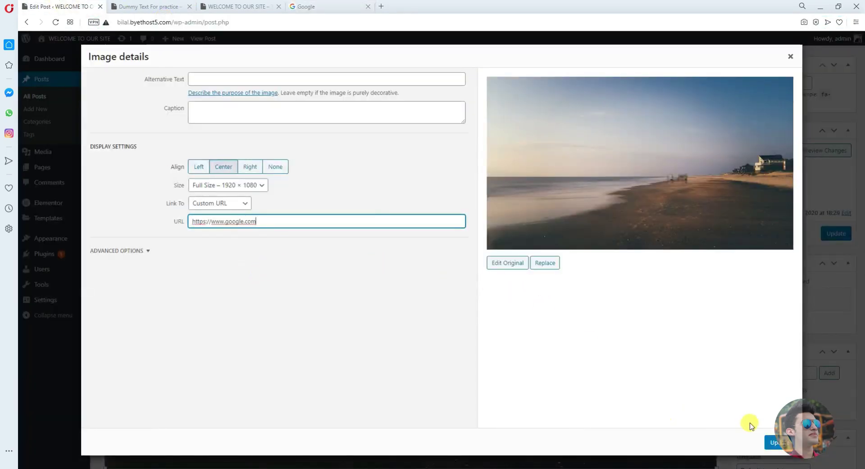
click(775, 440)
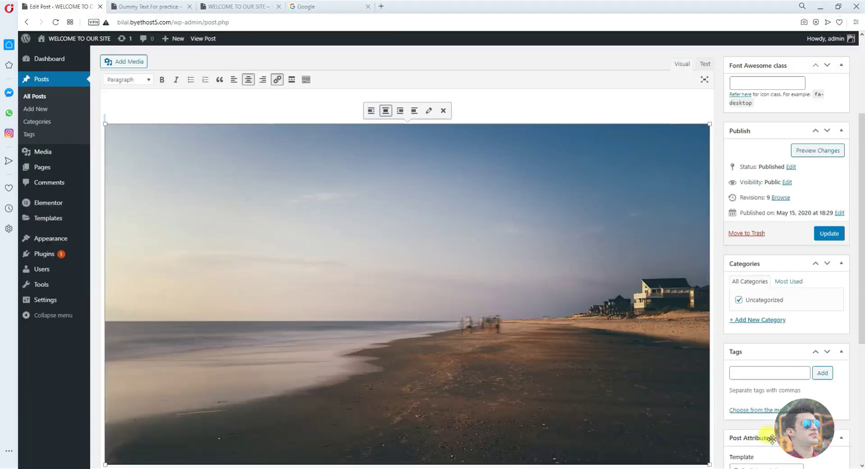
click(829, 233)
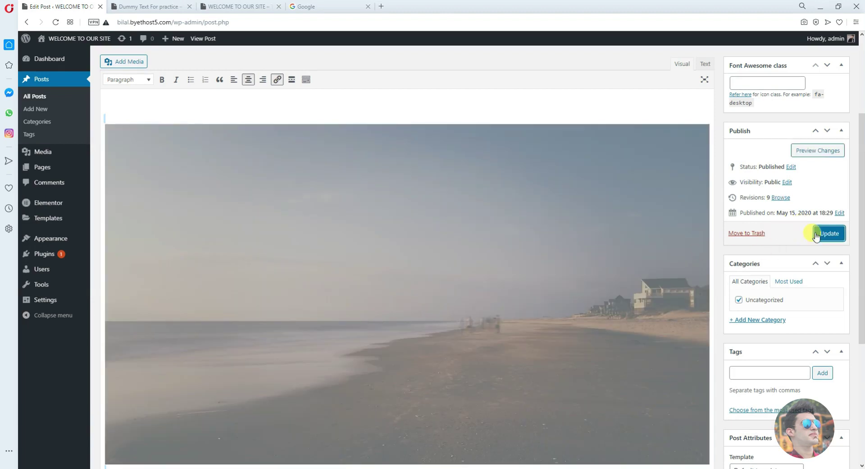
Step: Reload the post page, test the beach image's new link and return to the post
click(153, 6)
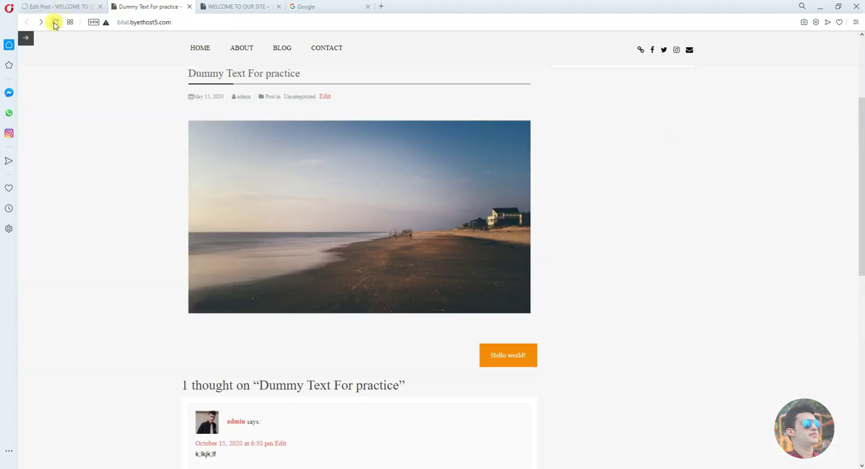
click(55, 23)
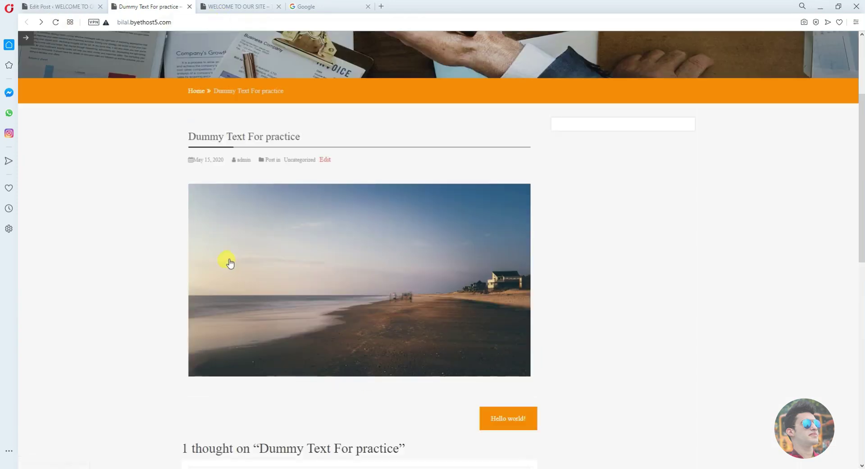
scroll(135, 228, down, 3)
scroll(280, 340, up, 6)
scroll(328, 325, down, 5)
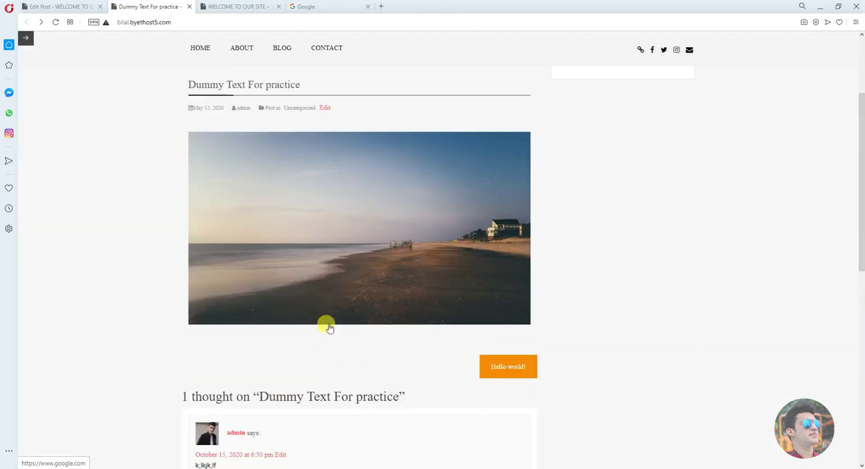
click(332, 224)
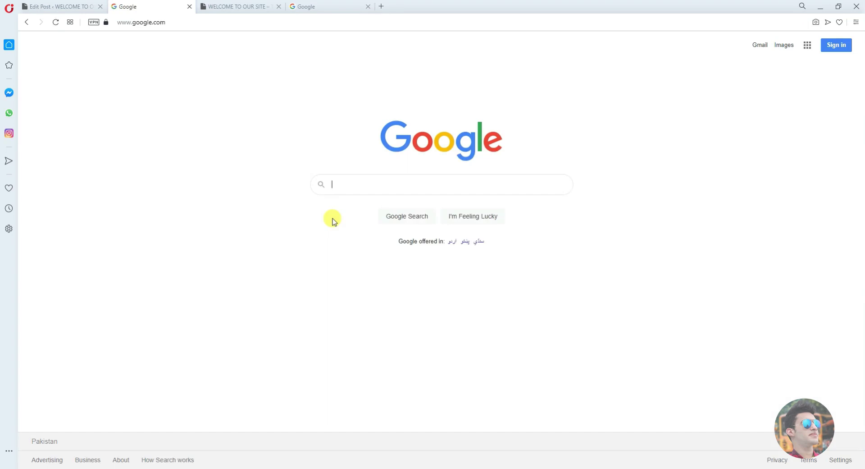
click(27, 22)
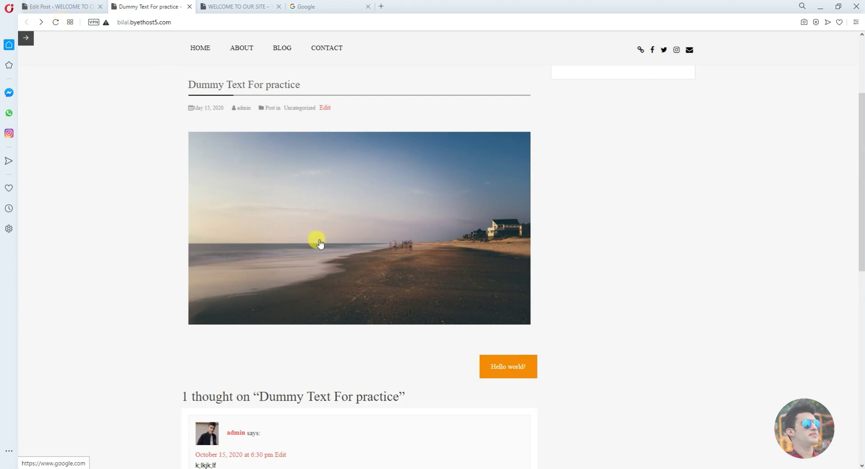
Step: Examine the beach image, its alignment options and the empty heading line above it in the post editor
click(30, 6)
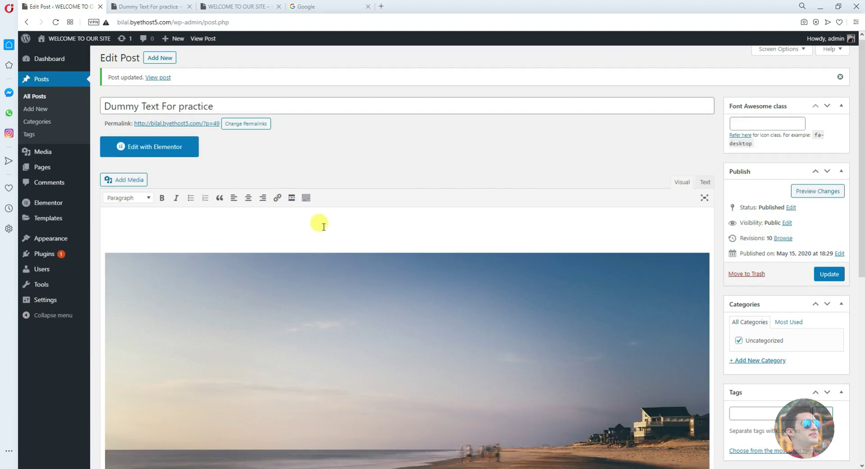
scroll(406, 248, down, 3)
click(391, 273)
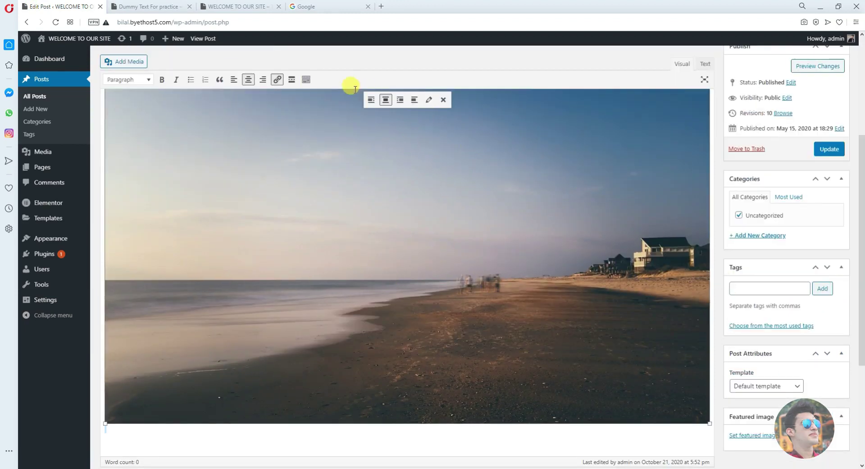
scroll(283, 190, up, 1)
scroll(284, 189, up, 2)
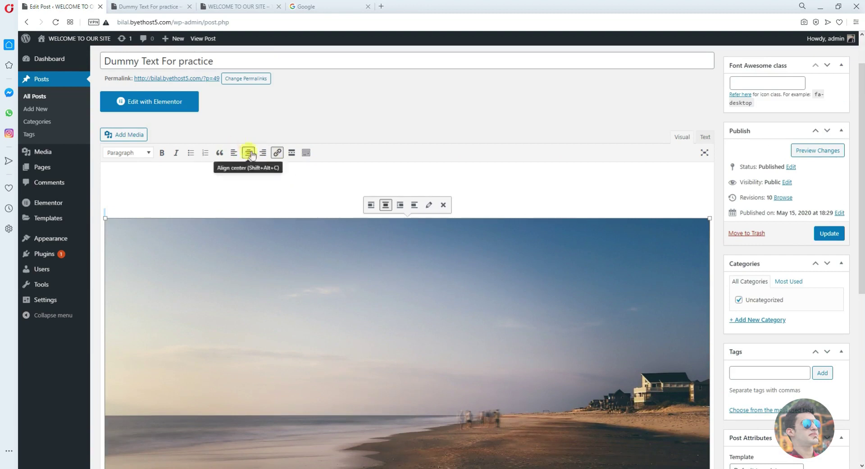
click(219, 191)
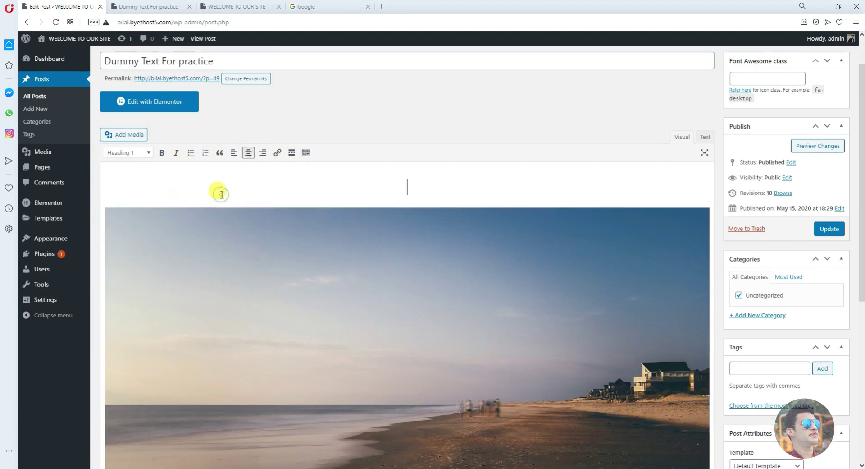
scroll(235, 192, down, 1)
scroll(257, 200, down, 5)
scroll(280, 201, up, 4)
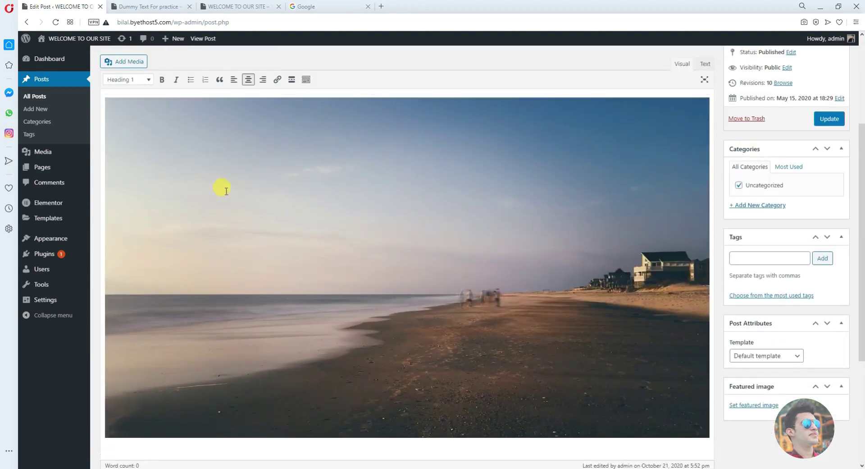
scroll(222, 187, up, 3)
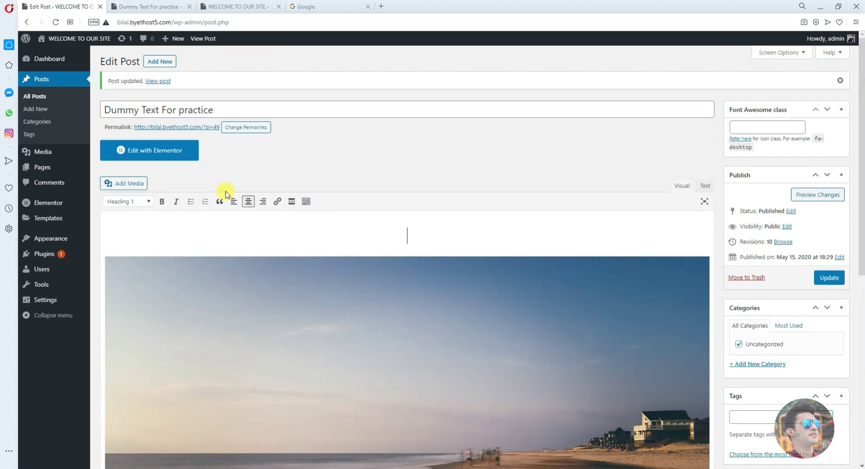
Step: Remove the beach image from the post content
click(428, 318)
scroll(428, 316, down, 3)
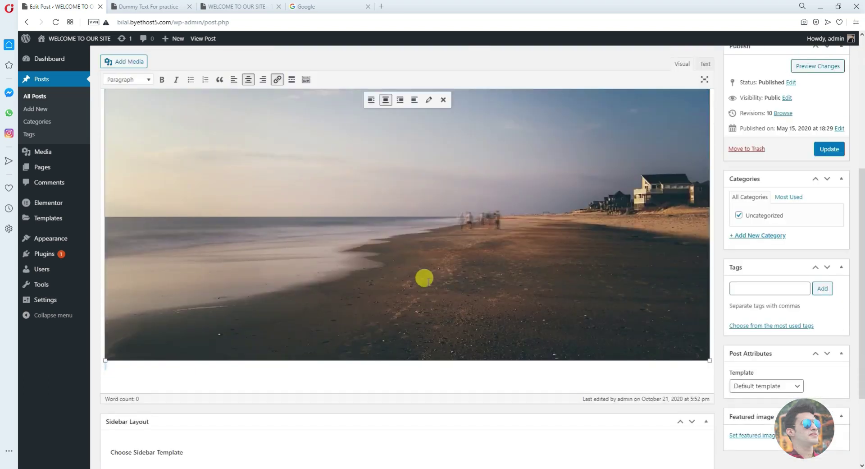
scroll(411, 239, up, 2)
click(443, 99)
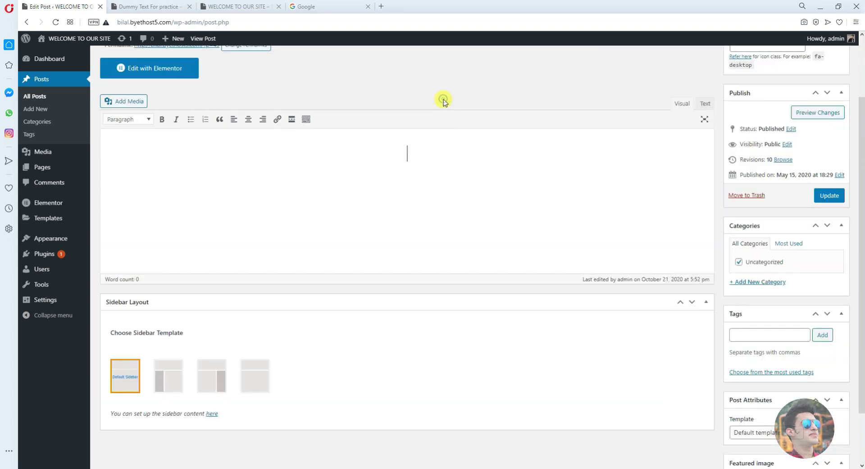
scroll(406, 209, up, 2)
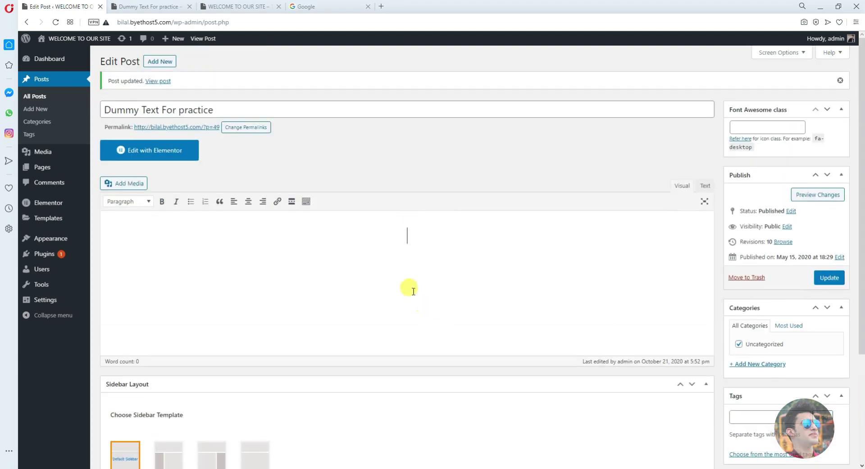
Step: Switch to the MangoBaaz website and look through the articles, images and trending list on its home page
click(252, 6)
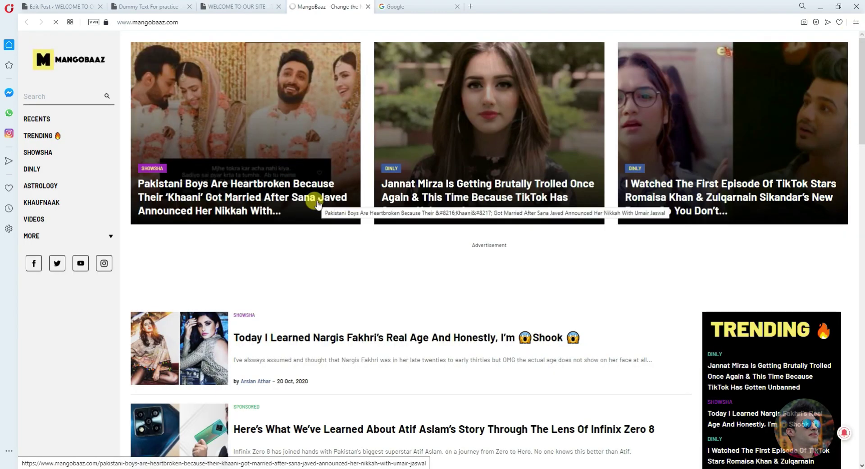
scroll(317, 204, down, 5)
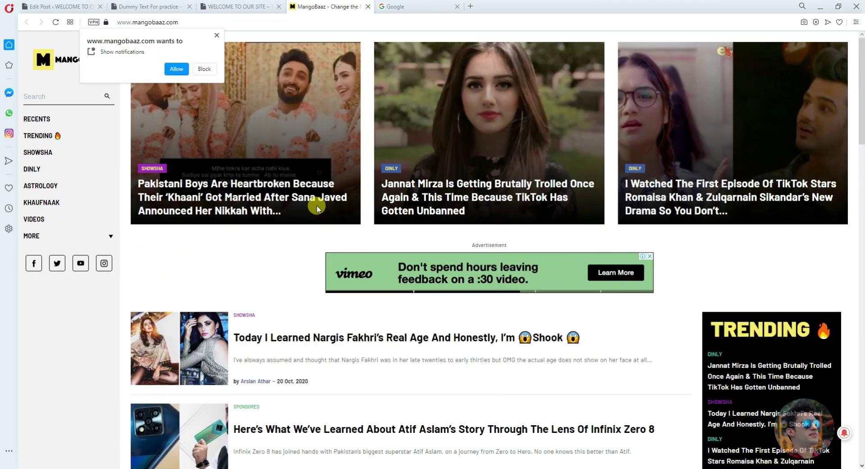
scroll(394, 228, down, 12)
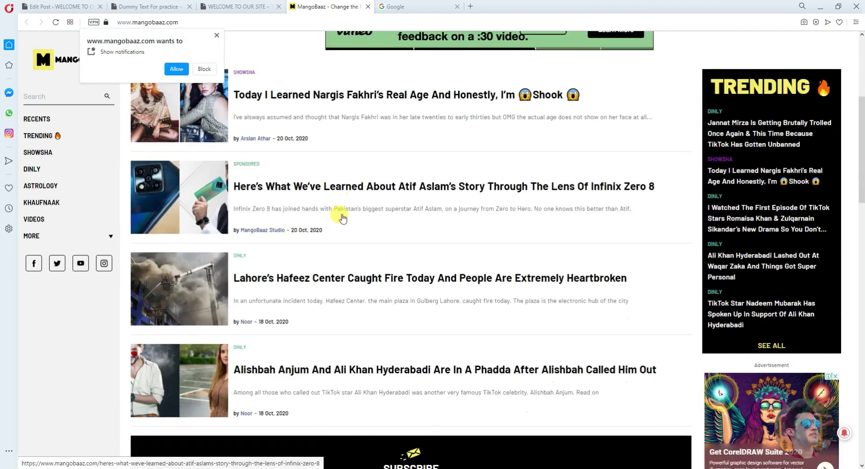
scroll(356, 230, down, 3)
scroll(358, 224, up, 12)
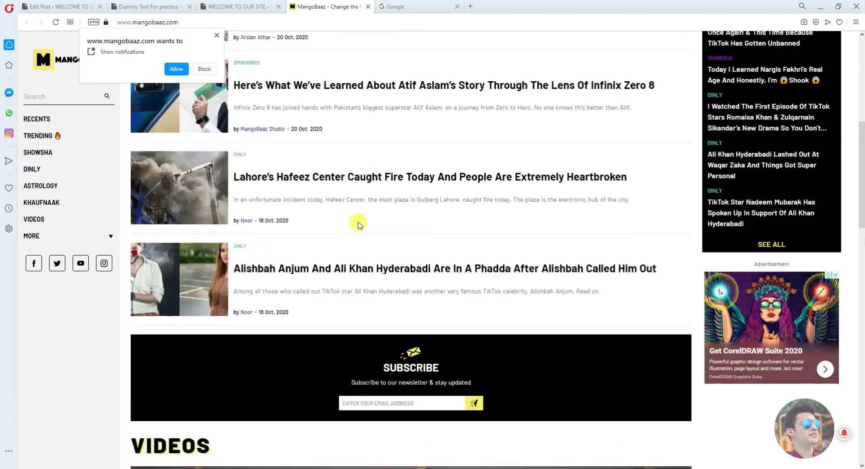
scroll(361, 224, up, 2)
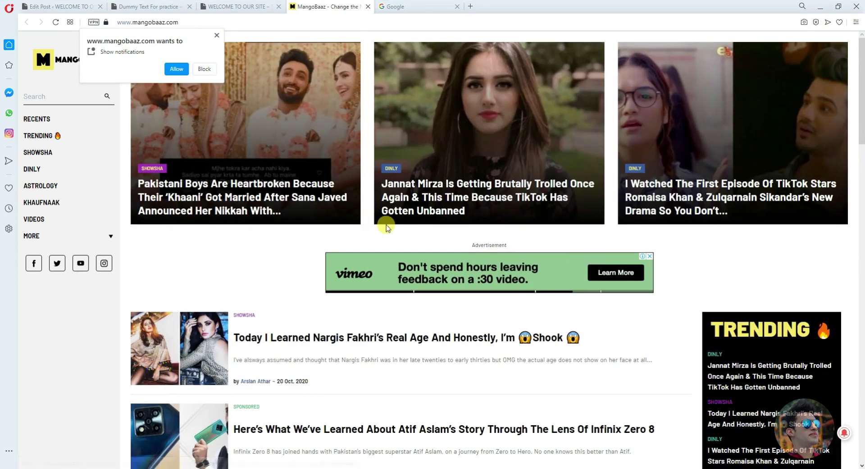
Step: Dismiss the MangoBaaz notification request and look through the article thumbnails and headlines down the home page
click(217, 38)
scroll(261, 232, down, 2)
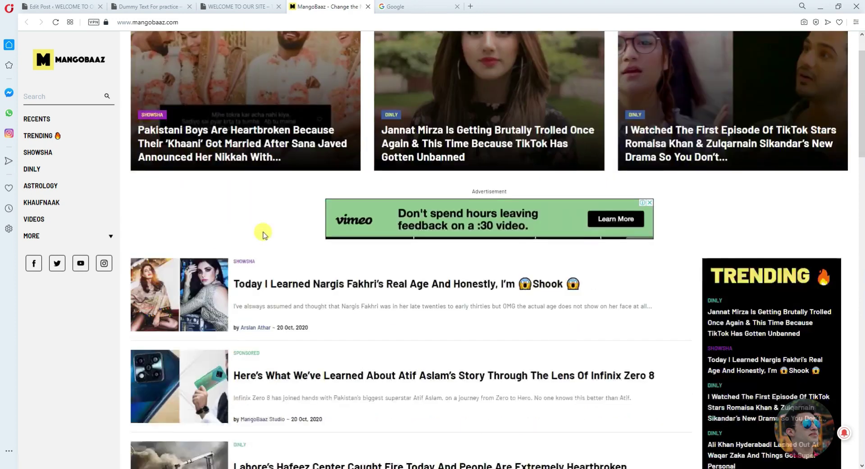
scroll(176, 252, down, 2)
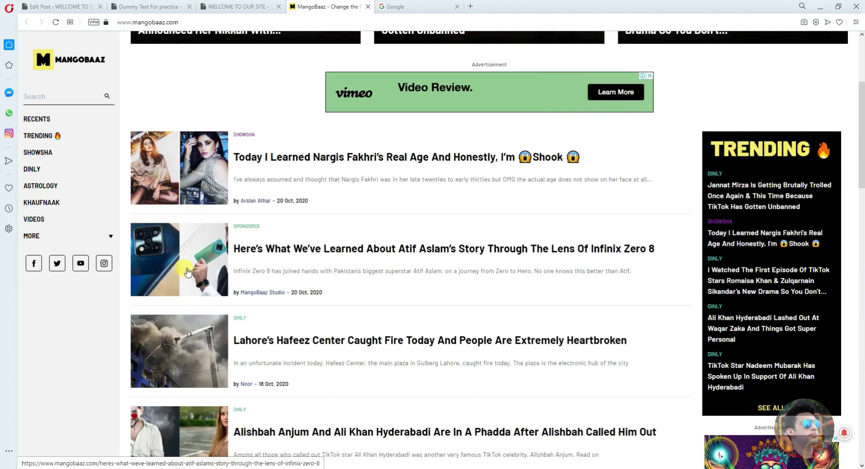
scroll(197, 352, up, 4)
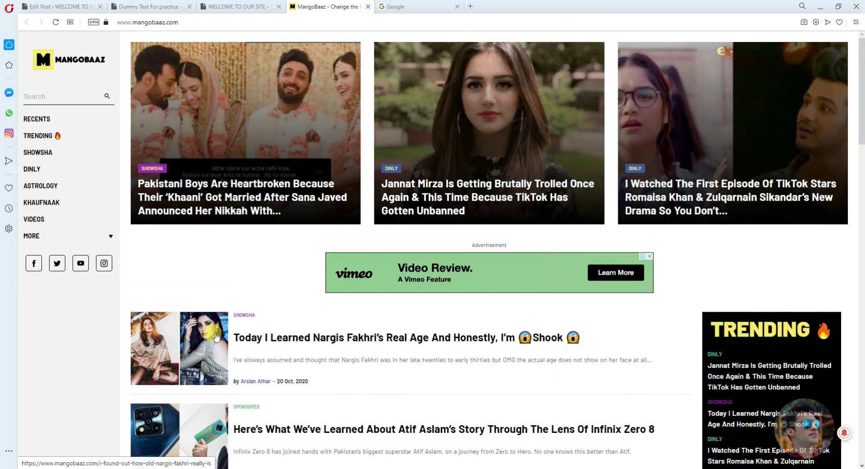
scroll(216, 337, down, 3)
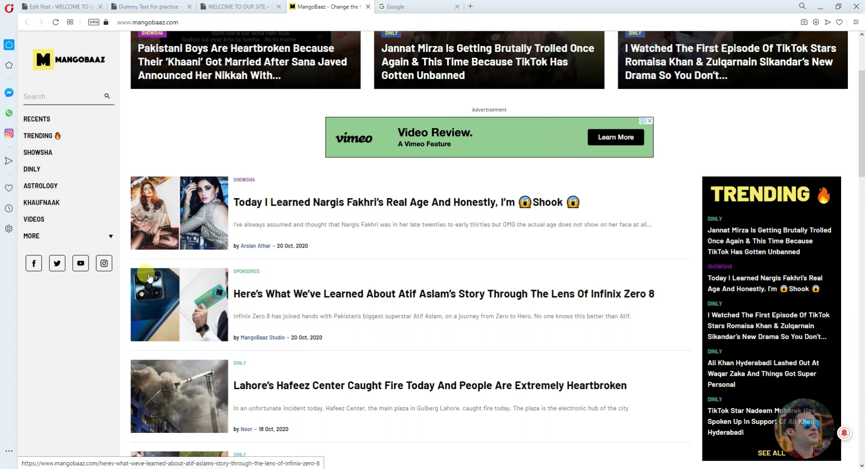
scroll(194, 311, up, 3)
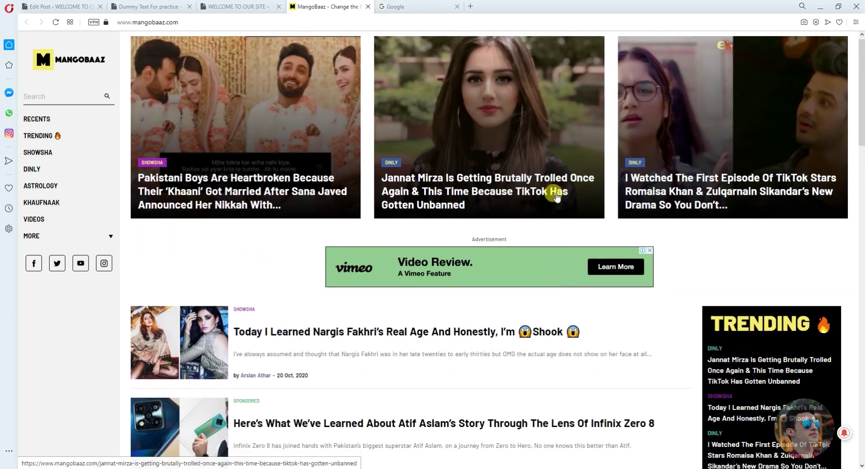
scroll(555, 198, down, 4)
scroll(556, 198, down, 5)
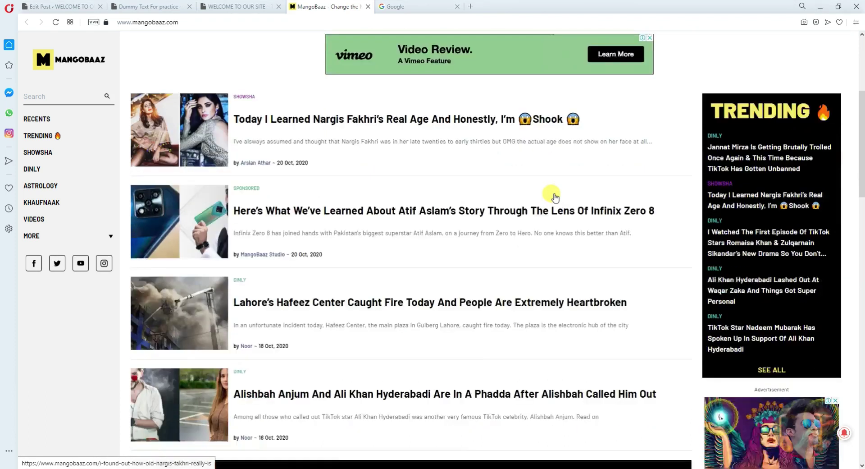
scroll(555, 198, down, 15)
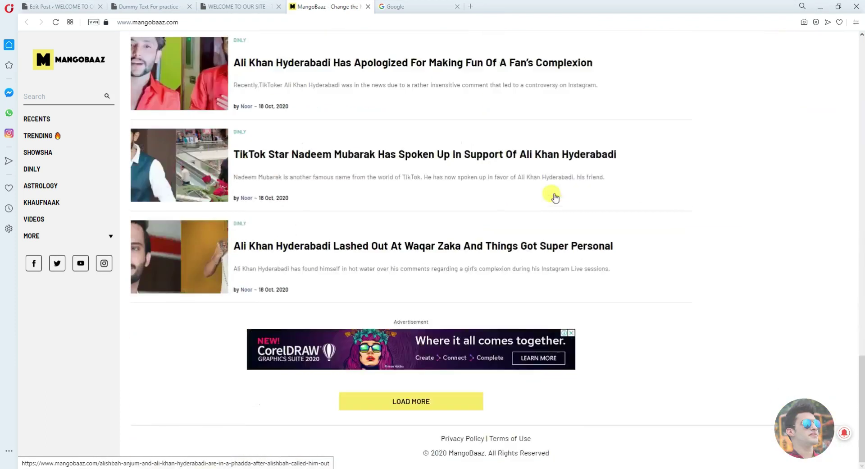
scroll(555, 198, up, 5)
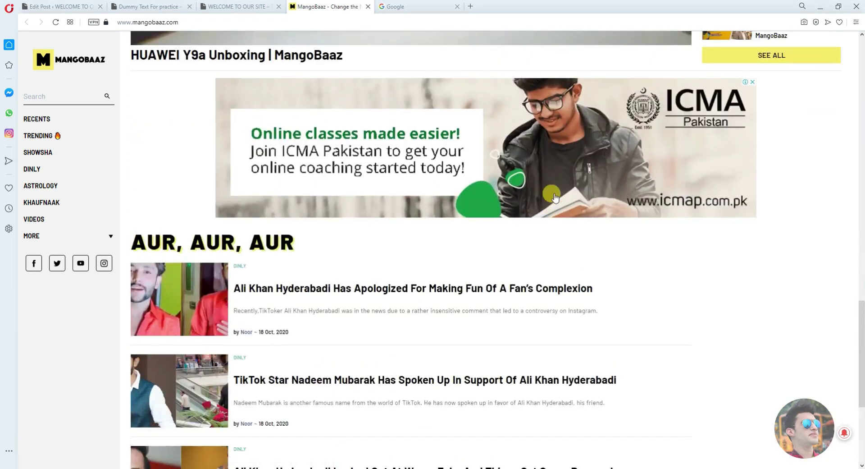
scroll(504, 206, up, 5)
scroll(500, 202, up, 10)
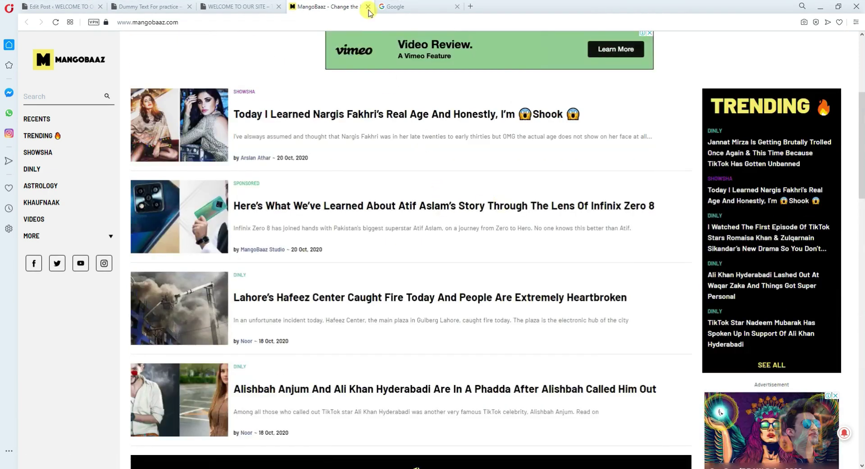
Step: Switch back to the published "Dummy Text For practice" post and look at its beach image
click(270, 9)
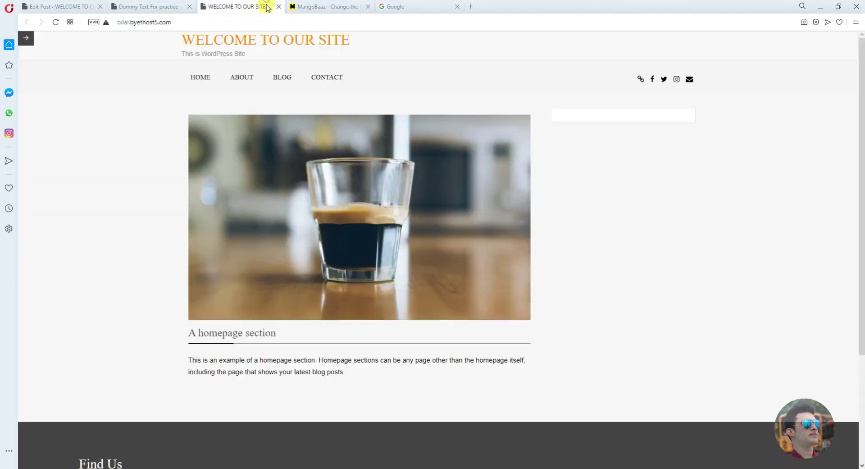
click(152, 3)
scroll(304, 276, down, 5)
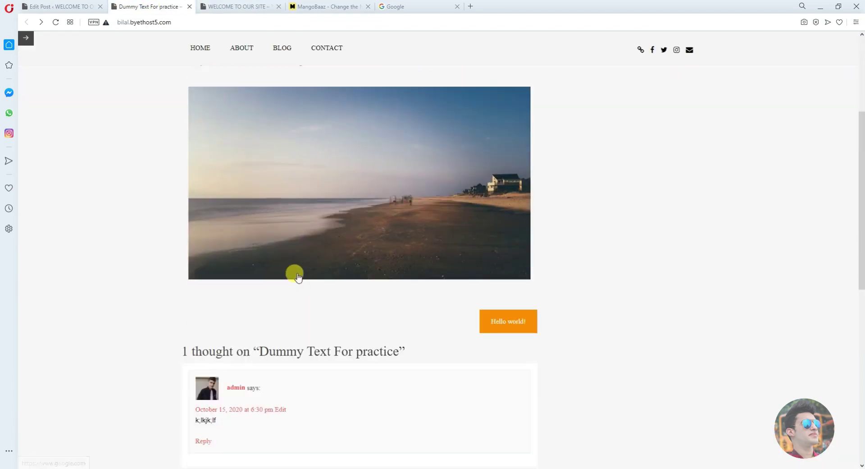
scroll(297, 277, up, 5)
Step: Update the emptied post in the editor and reload its published page to check the content area
click(58, 6)
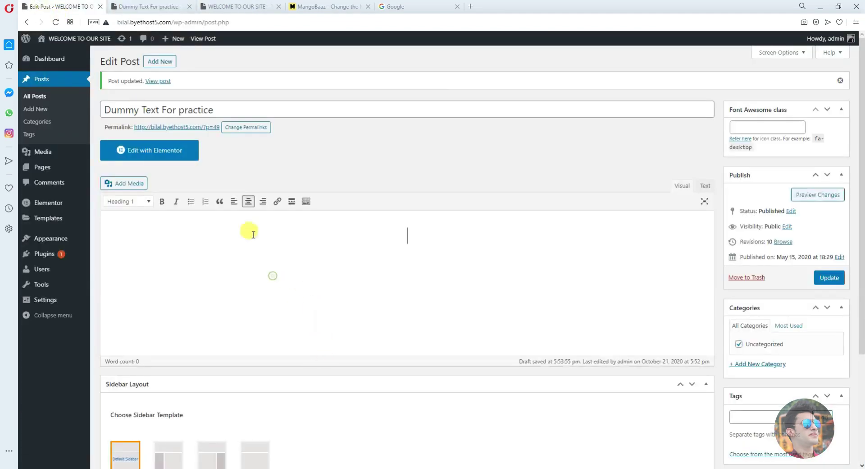
click(829, 278)
click(145, 6)
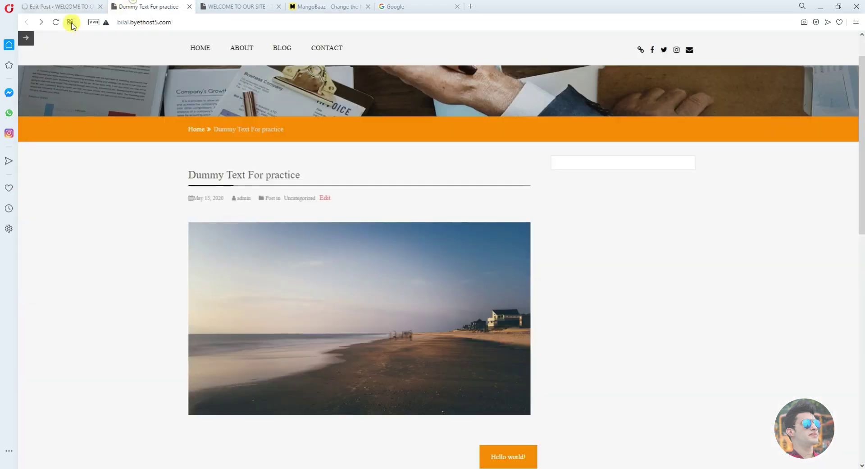
click(56, 23)
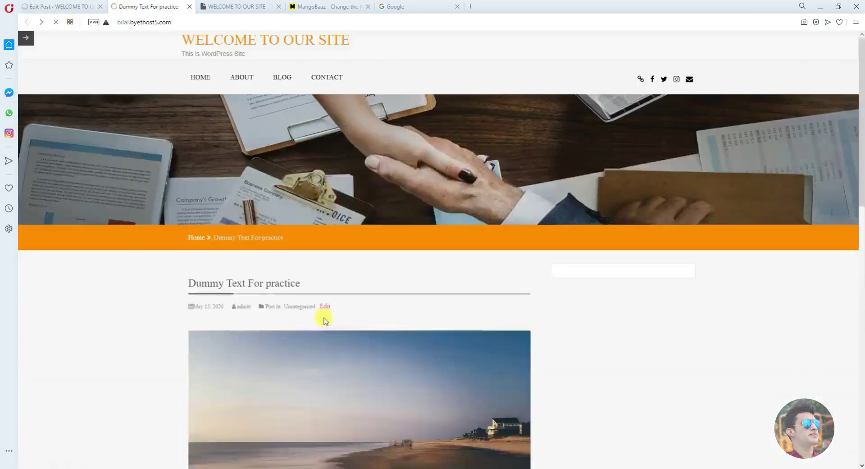
scroll(168, 340, down, 3)
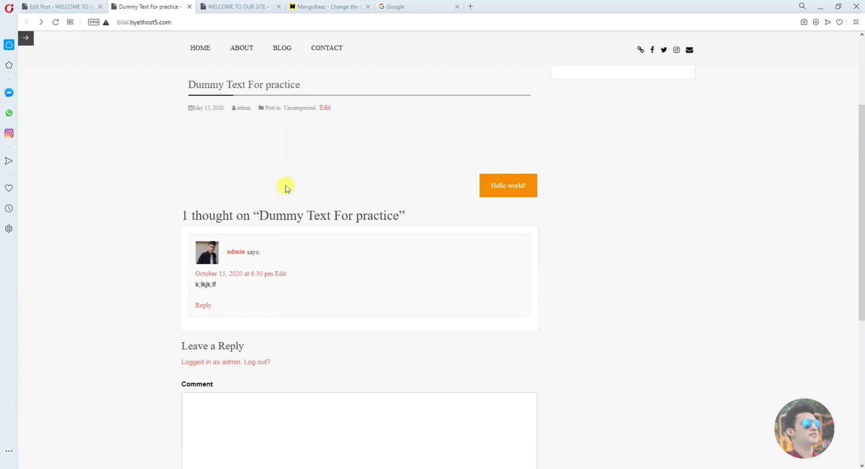
Step: Set pic-1.jpg from the media library as the featured image of the "Dummy Text For practice" post
click(81, 4)
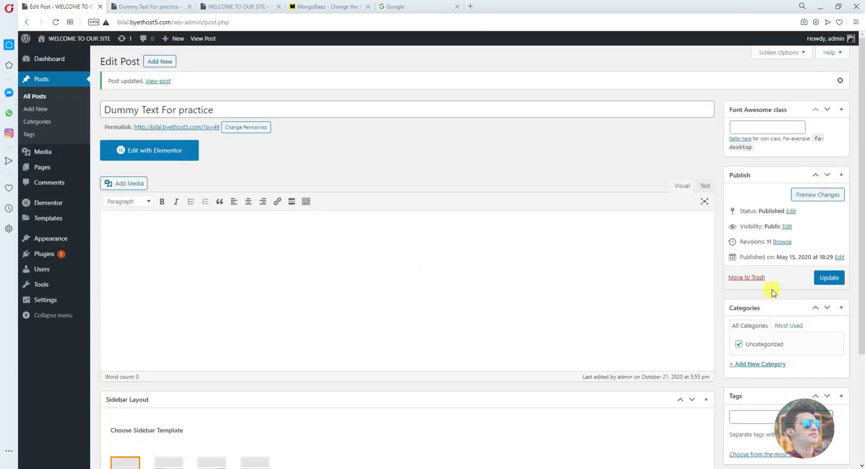
scroll(587, 309, down, 2)
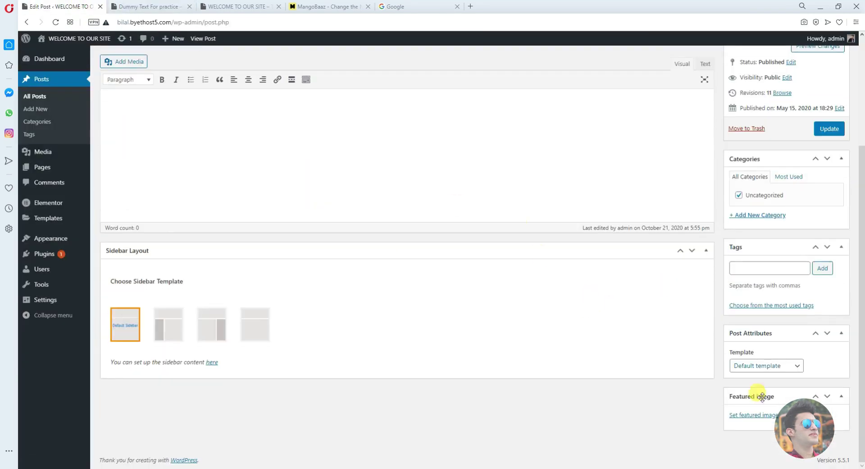
scroll(282, 127, up, 3)
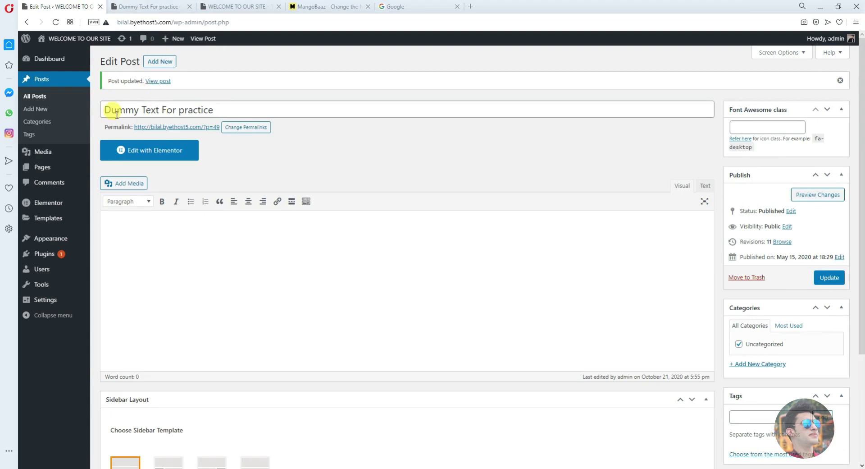
scroll(601, 328, down, 3)
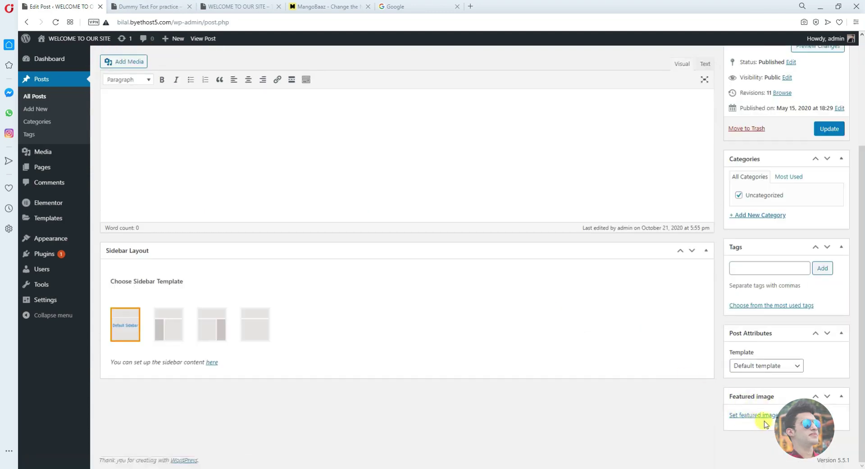
click(746, 419)
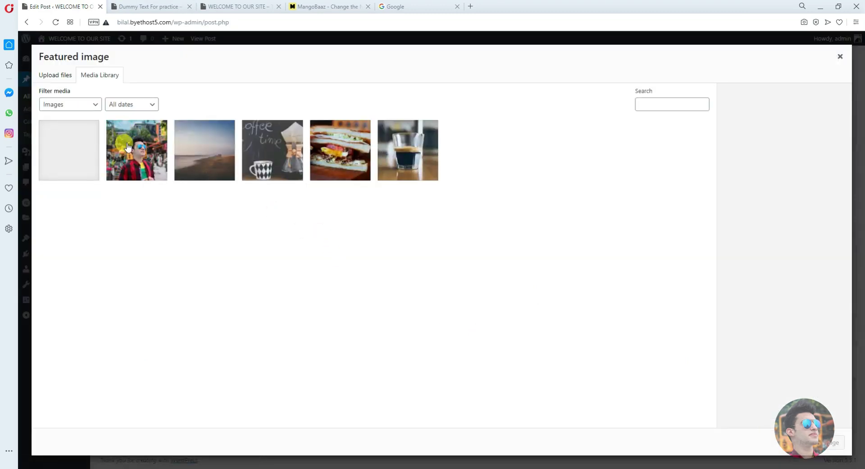
click(128, 147)
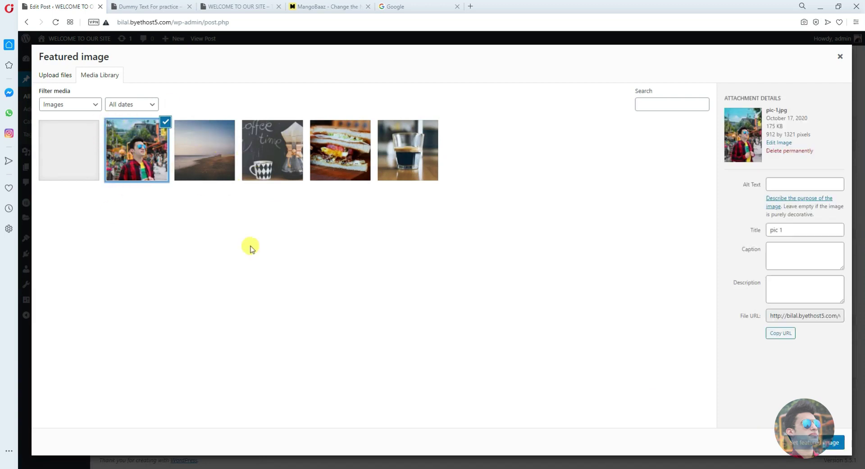
click(807, 444)
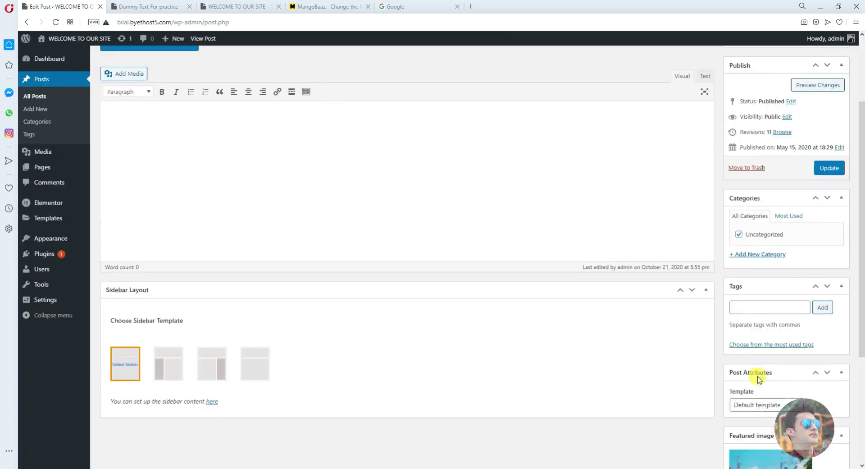
Step: Examine the post's featured image preview and its options, then reopen the image selection and close it without changes
scroll(760, 379, down, 3)
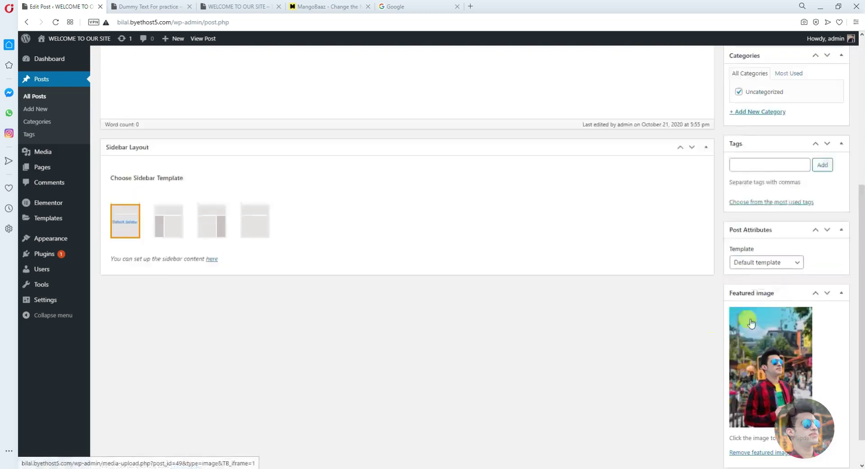
scroll(751, 320, up, 2)
scroll(750, 314, down, 3)
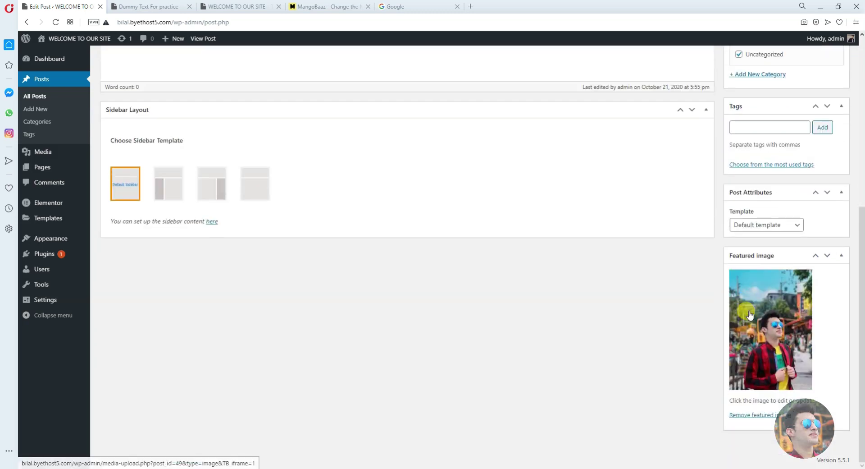
scroll(789, 304, up, 4)
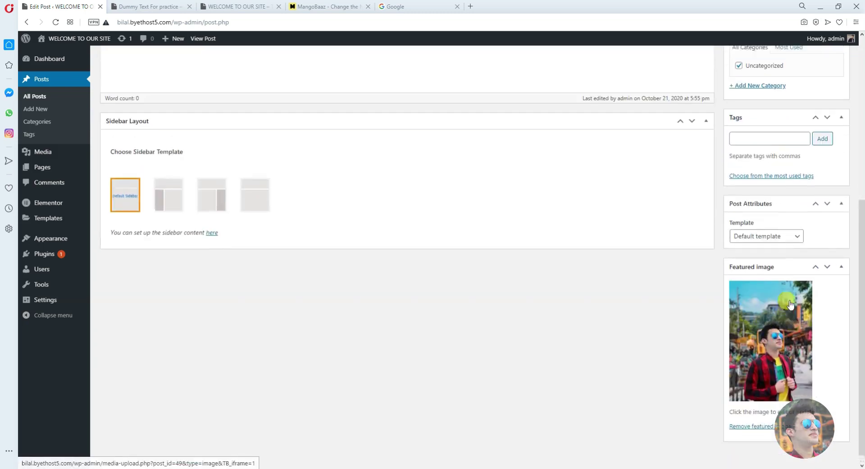
scroll(789, 302, down, 4)
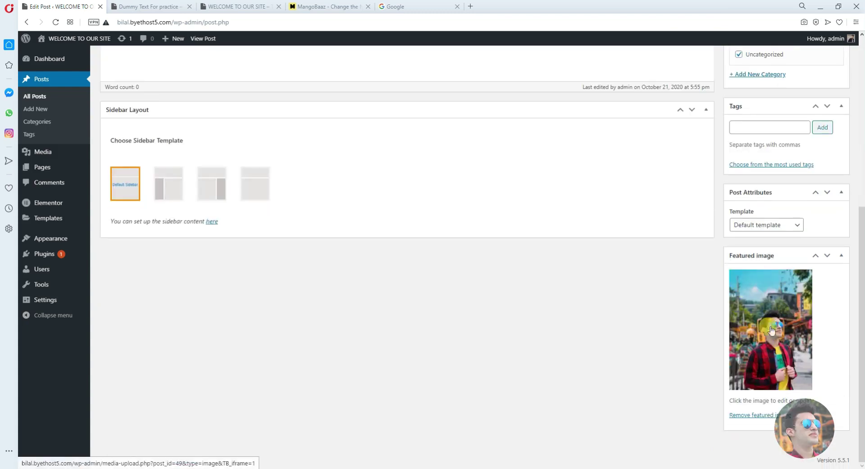
scroll(770, 333, up, 5)
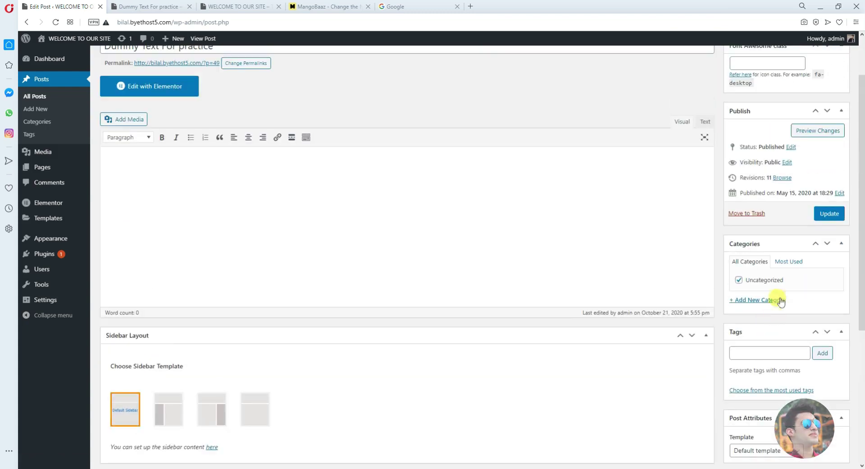
scroll(816, 252, down, 5)
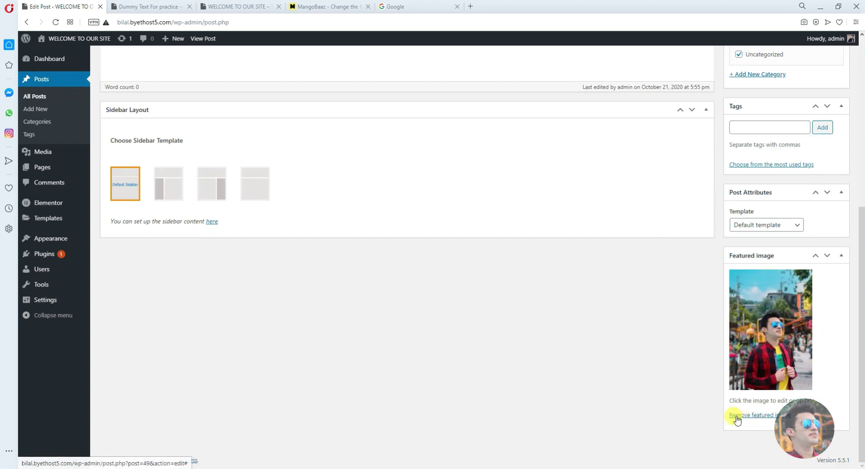
click(737, 359)
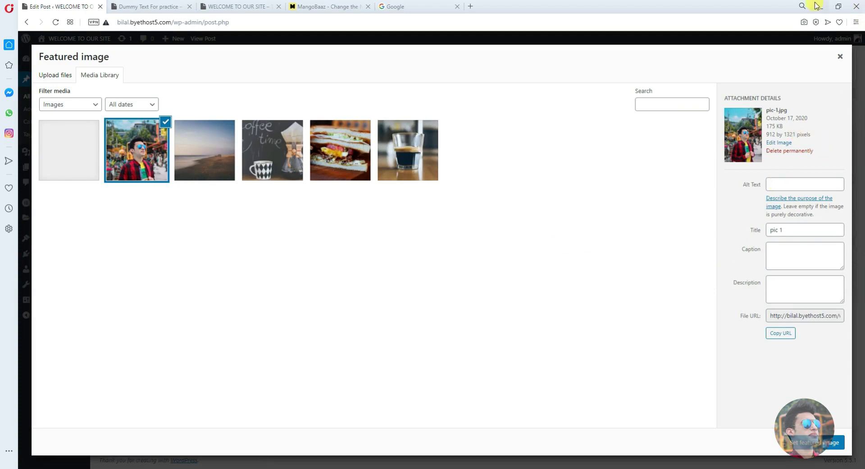
click(840, 56)
Step: Update the post with its featured image and switch to its published page
scroll(790, 144, up, 10)
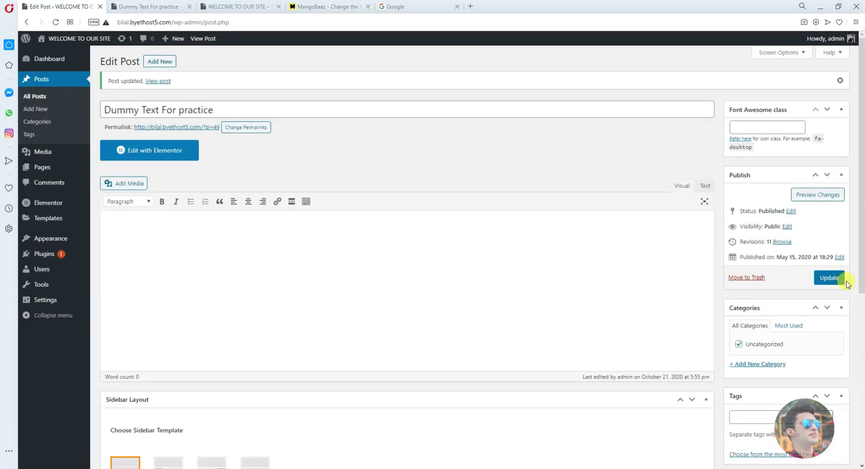
click(837, 279)
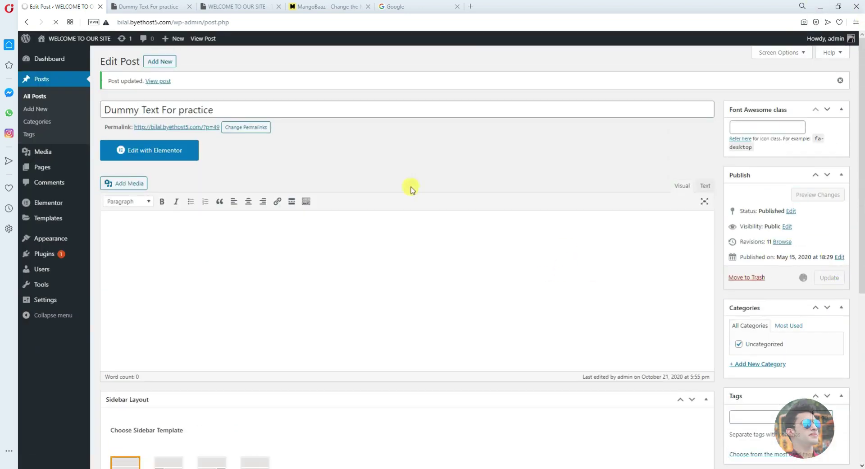
click(179, 5)
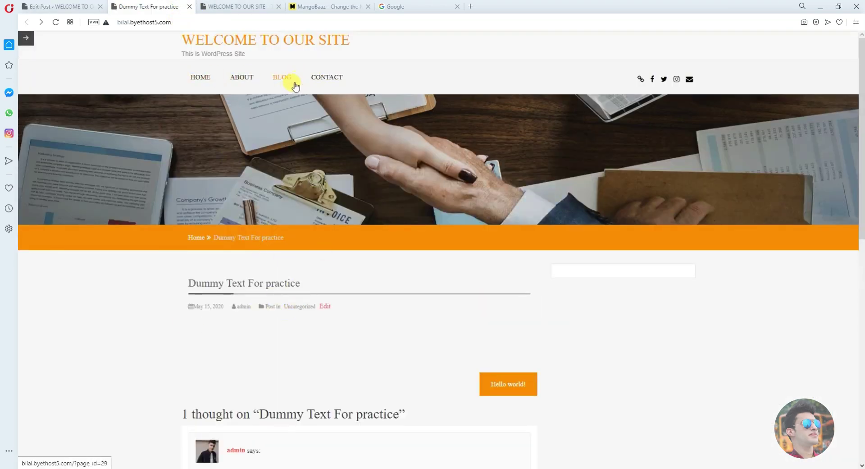
Step: Open the site's Blog page and look through its content for the post's featured image
click(282, 85)
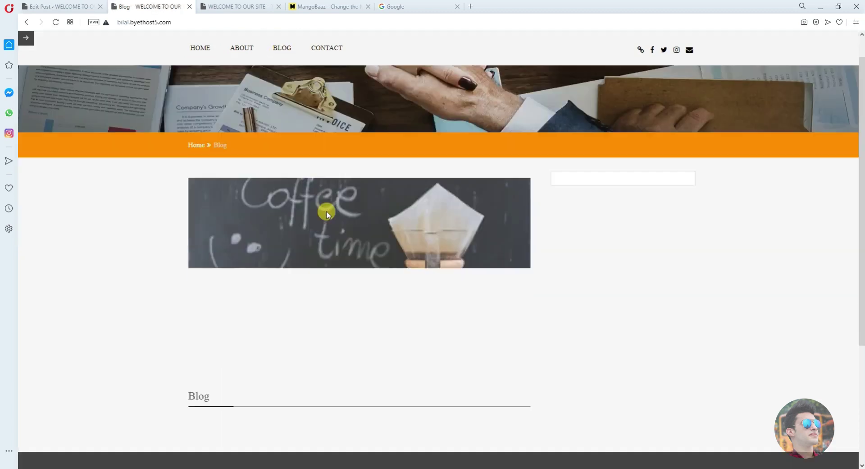
scroll(327, 212, down, 3)
scroll(360, 226, up, 3)
scroll(372, 214, down, 3)
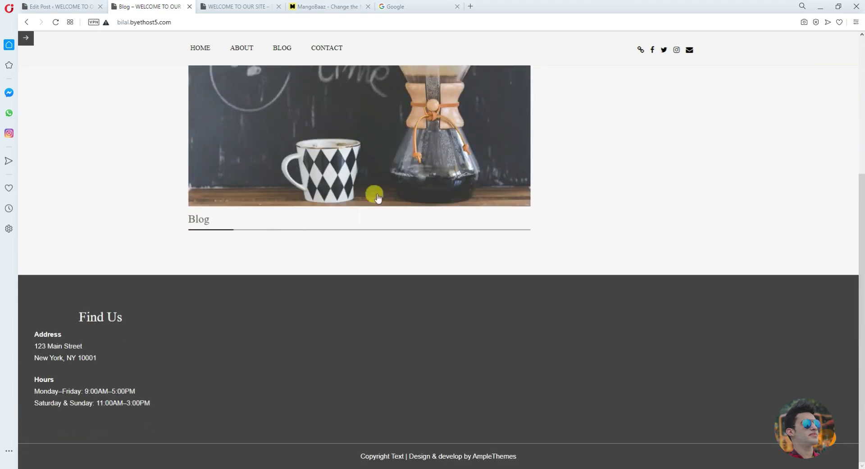
scroll(393, 230, up, 5)
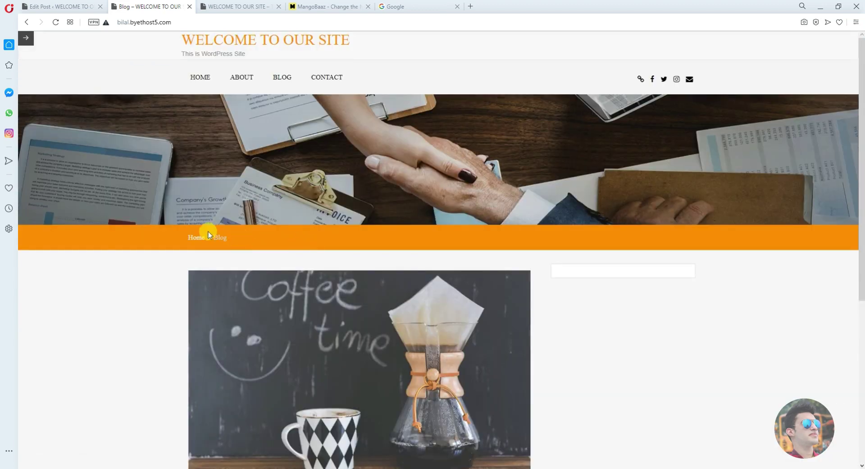
Step: Open the site's home page, check it for the blog post and return to the post's editing page
click(201, 77)
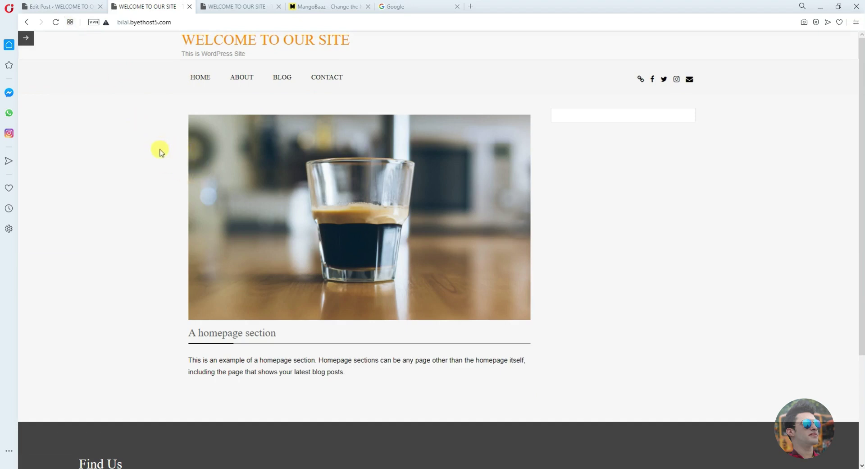
click(51, 5)
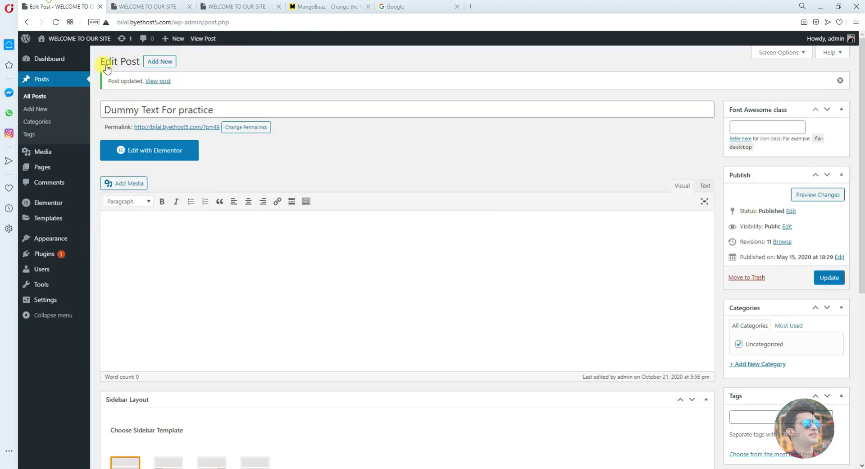
click(27, 23)
click(171, 6)
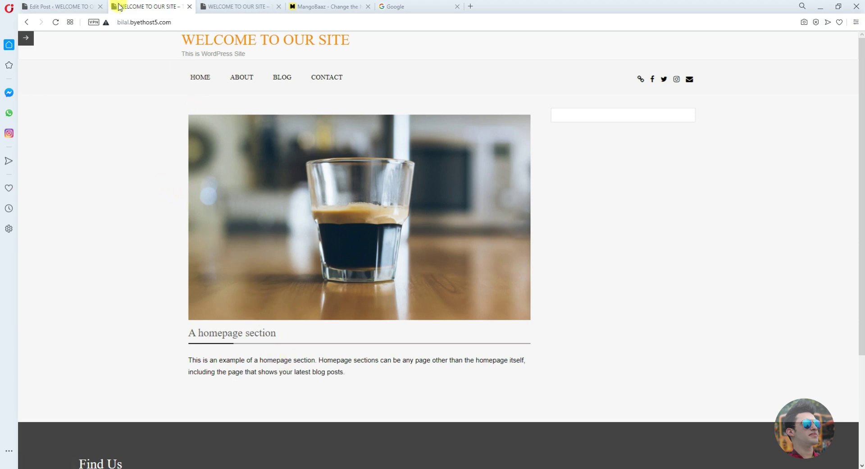
click(86, 6)
click(27, 33)
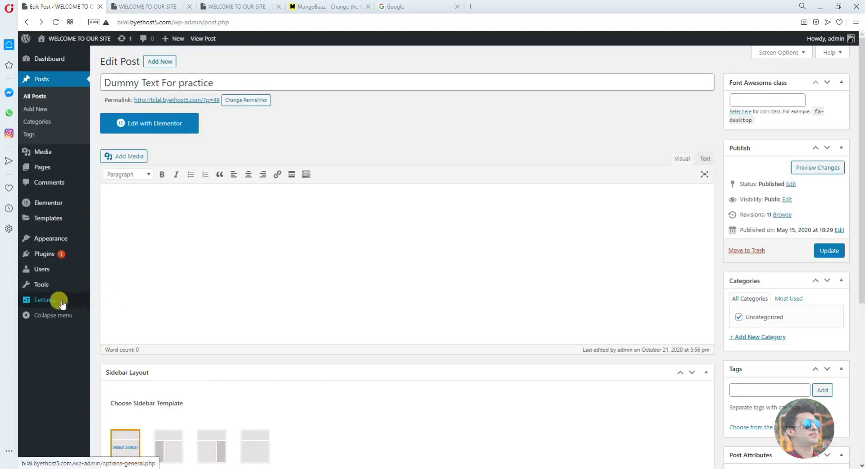
mouse_move(56, 306)
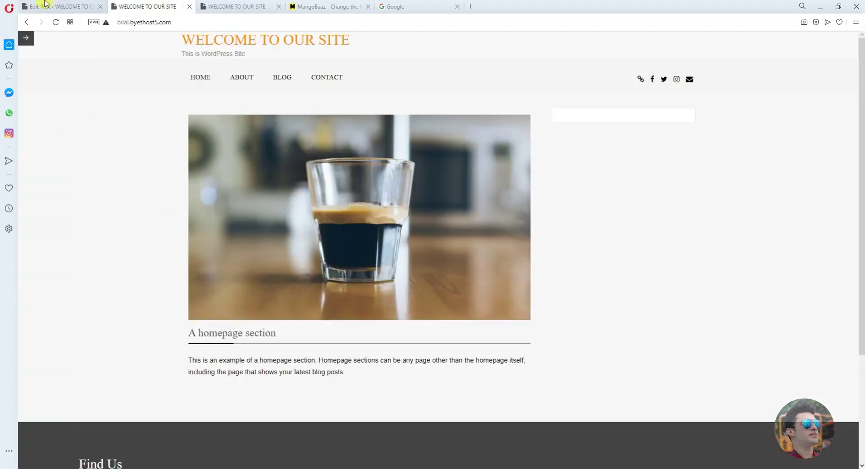
click(45, 5)
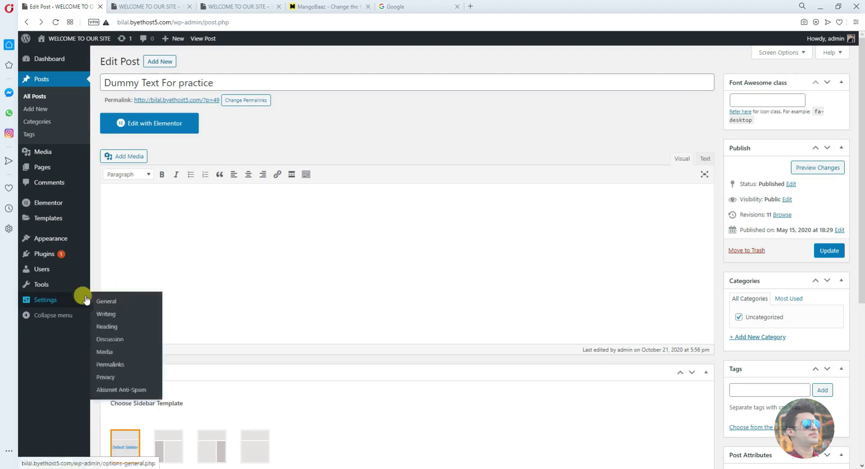
click(129, 6)
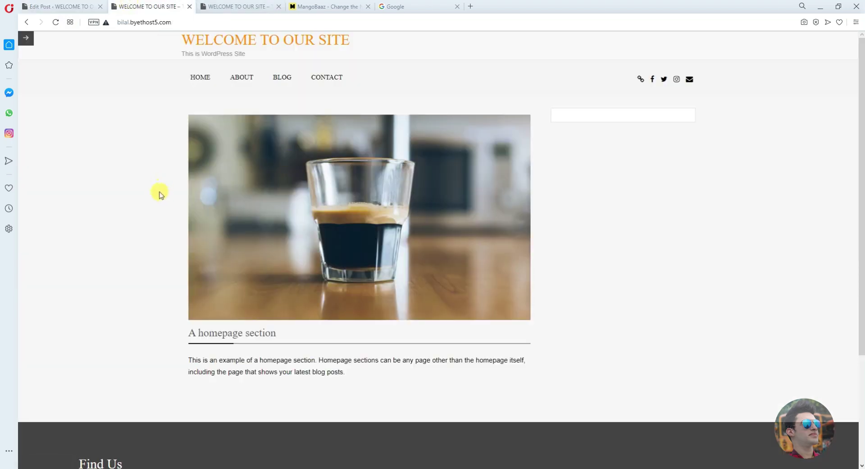
key(ctrl+shift+Tab)
Step: In the Reading settings, make the homepage display "Your latest posts" and save the changes
mouse_move(58, 302)
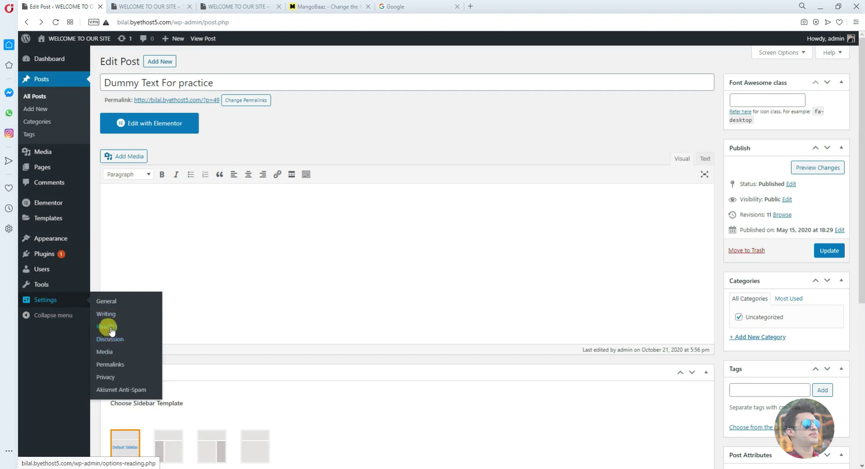
click(112, 328)
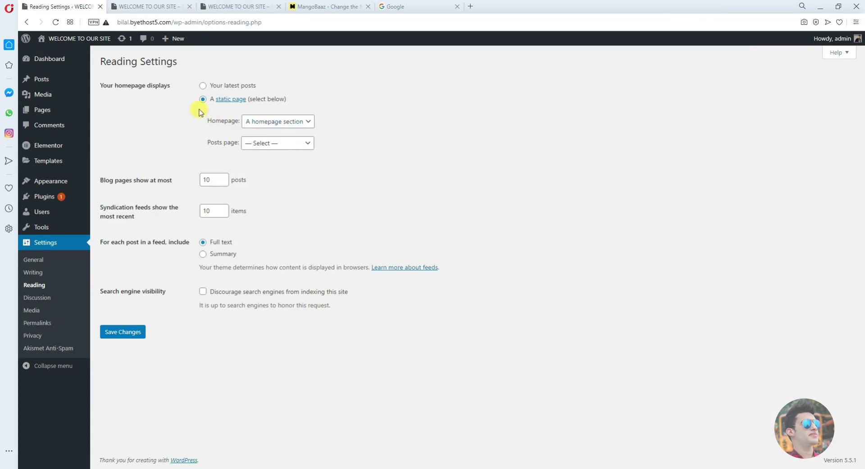
click(203, 85)
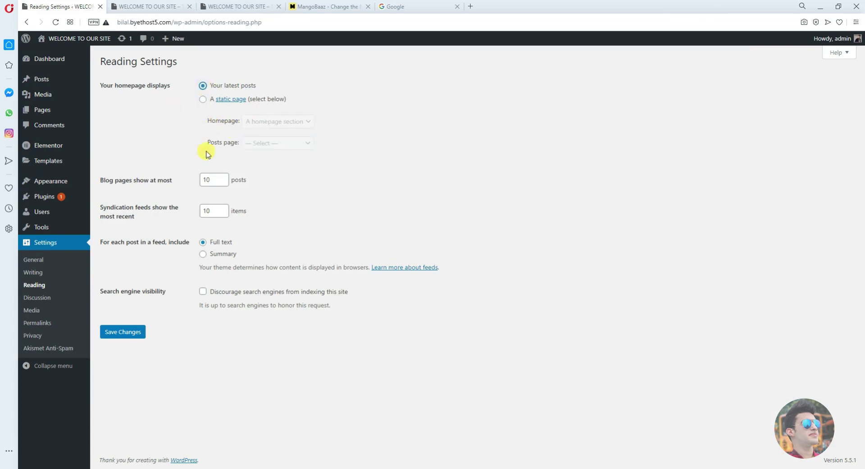
click(123, 333)
Step: Switch to the site's home page, refresh it and look through it for the "Dummy Text For practice" post's featured image
click(149, 6)
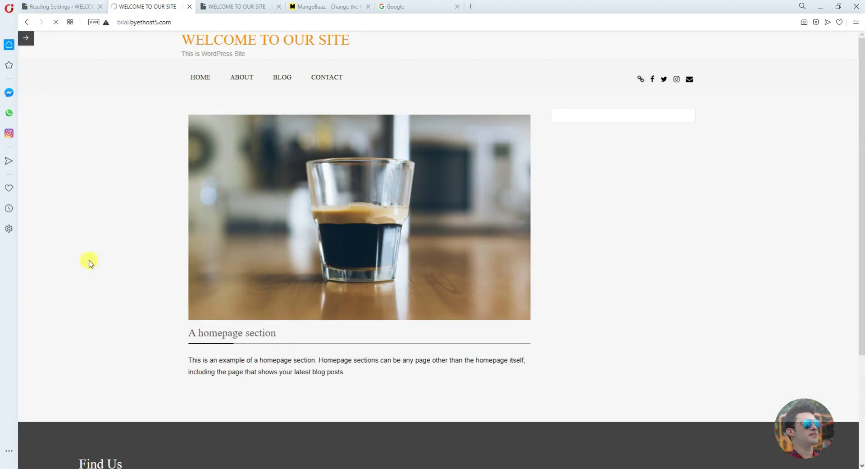
scroll(112, 253, down, 5)
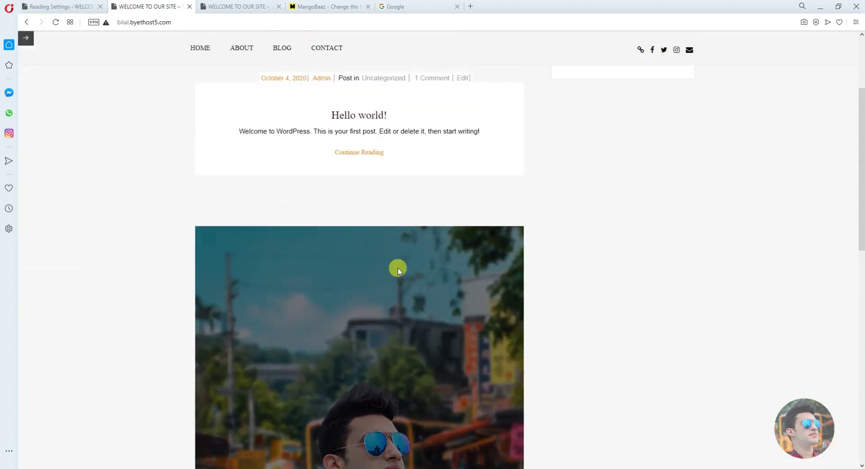
scroll(543, 242, up, 5)
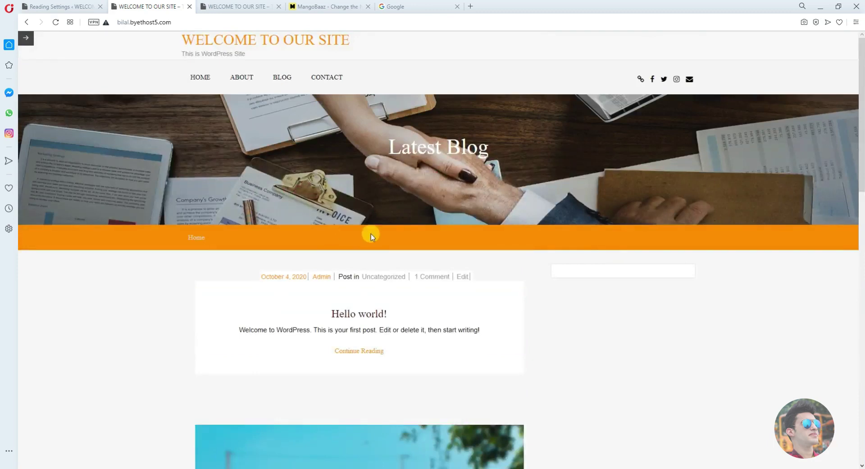
scroll(371, 233, down, 5)
scroll(272, 270, down, 1)
scroll(469, 249, down, 3)
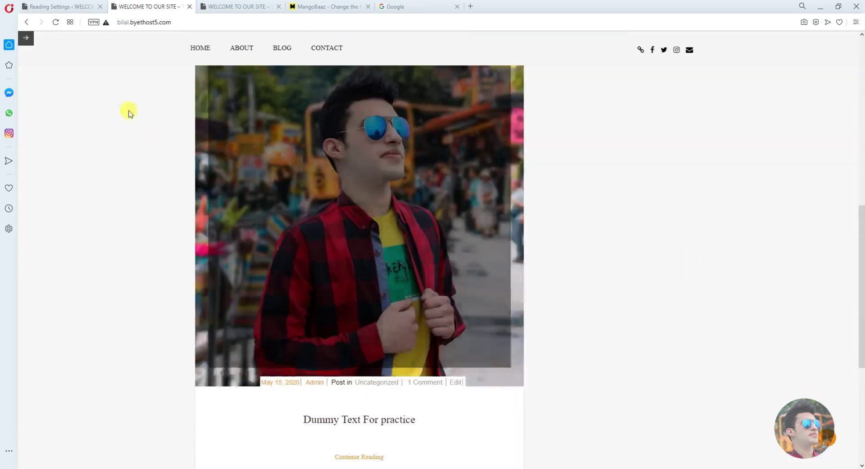
Step: Return to the "Dummy Text For practice" post's editing page and open its featured image, pic-1.jpg, for image editing
click(50, 6)
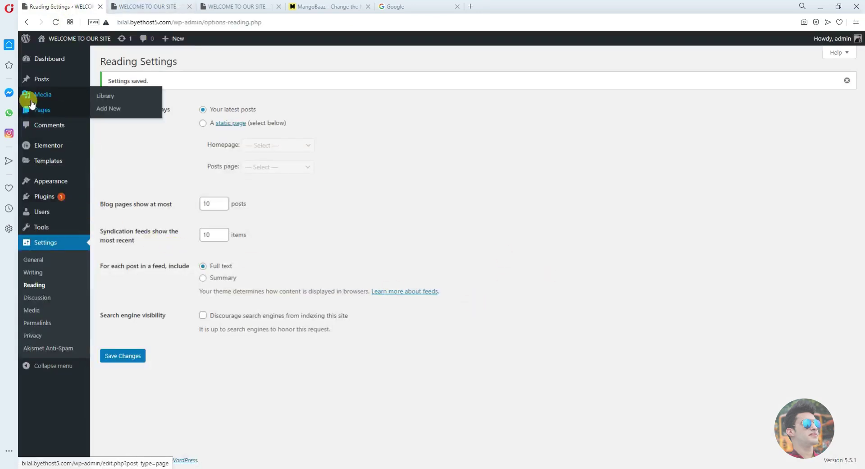
click(26, 21)
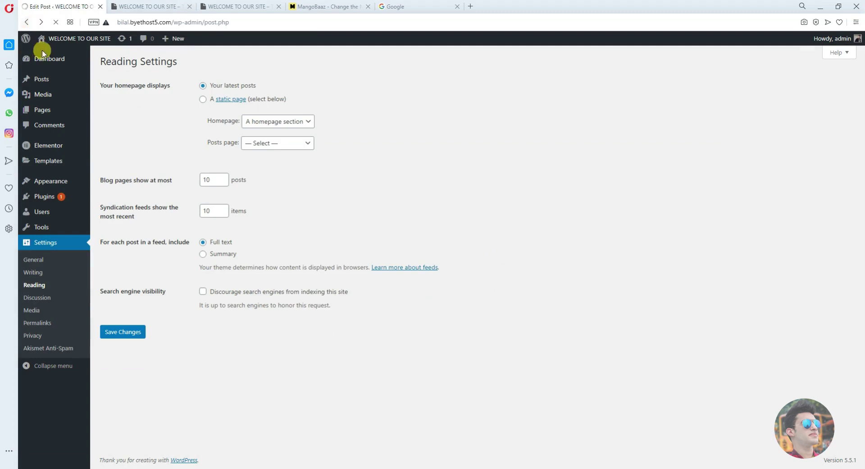
scroll(478, 302, down, 2)
scroll(555, 307, down, 3)
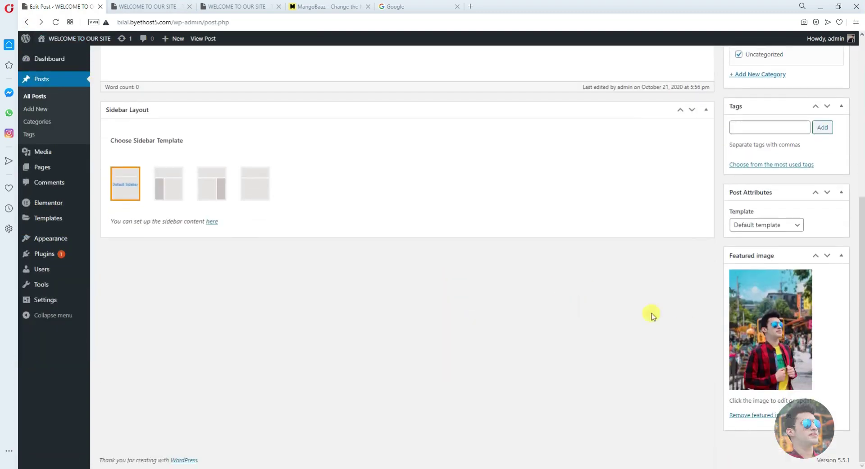
click(768, 342)
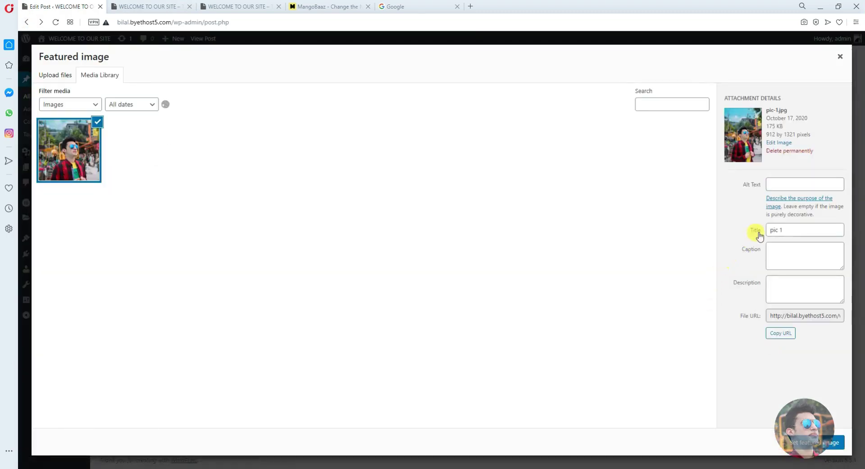
click(777, 142)
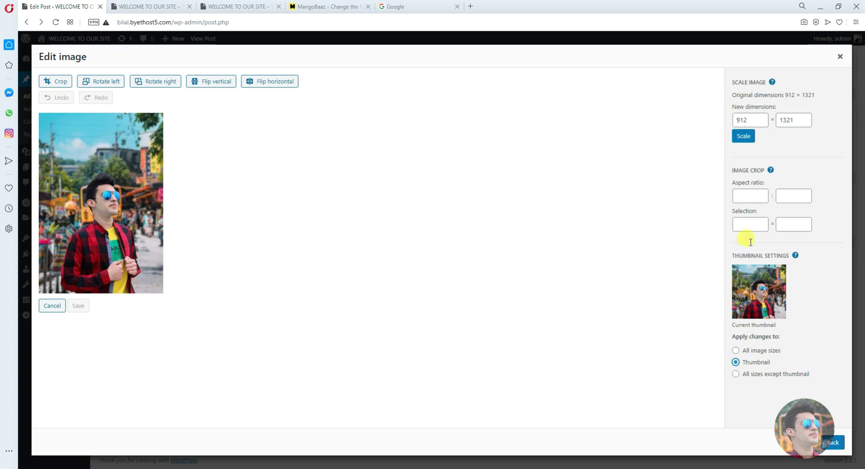
Step: Crop the image around the person to a selection of about 684 × 910, apply it to all image sizes and save
double_click(762, 121)
click(741, 197)
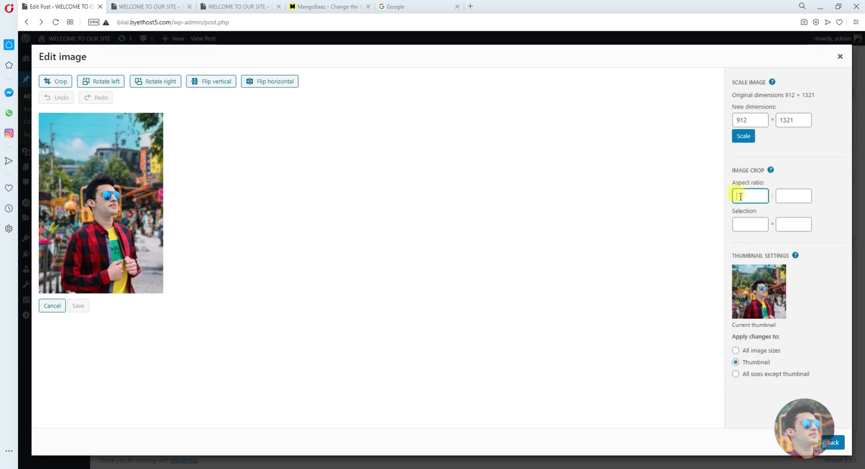
click(746, 225)
click(746, 199)
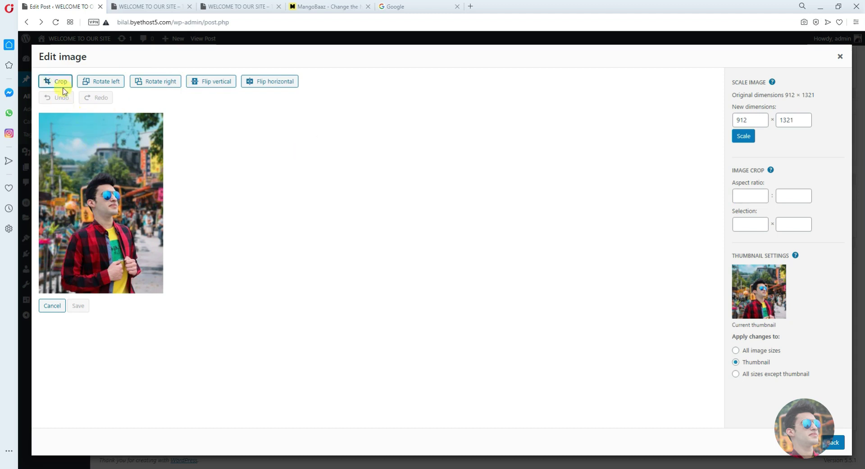
drag(103, 127, 93, 171)
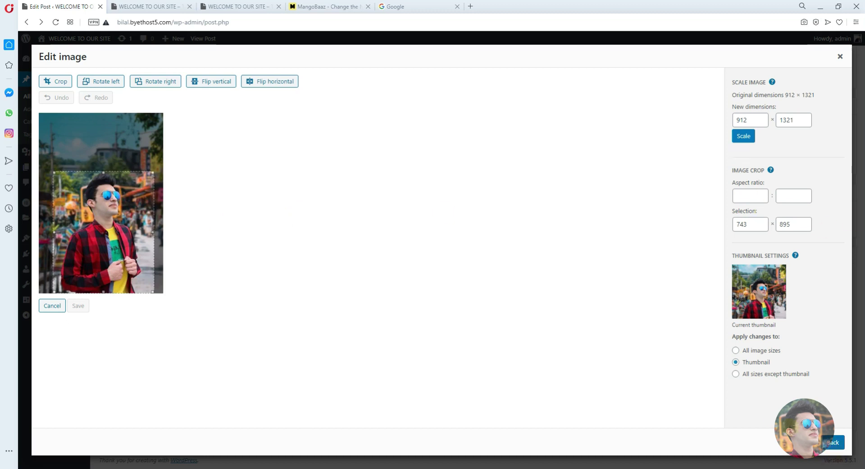
click(736, 351)
click(49, 82)
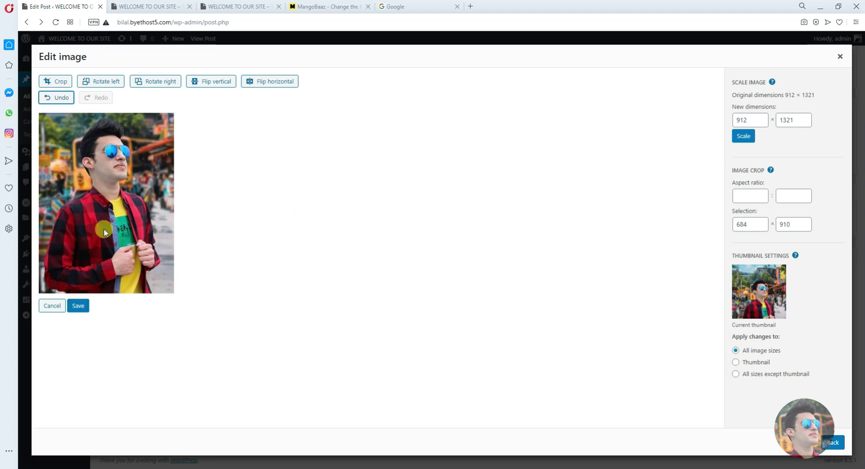
click(76, 306)
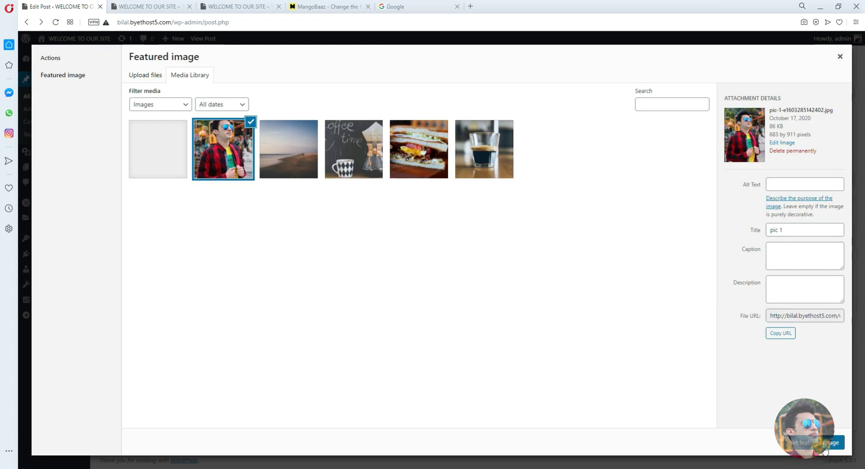
Step: Set the cropped image as the post's featured image and update the post
click(823, 443)
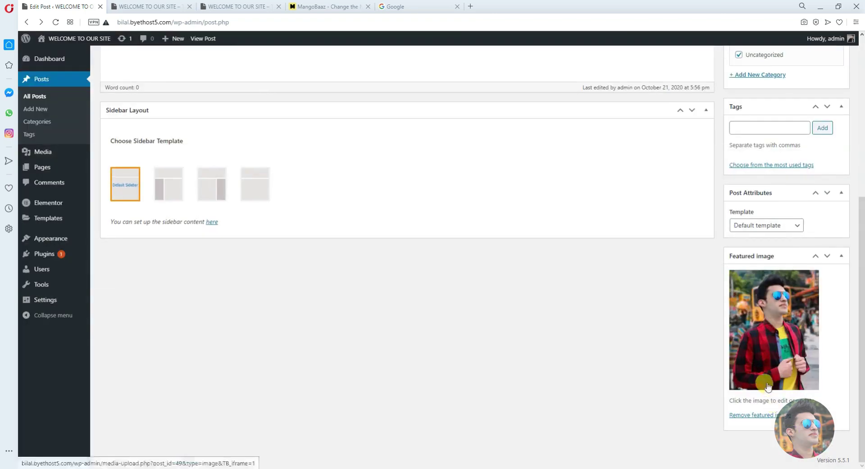
scroll(354, 120, up, 6)
click(829, 250)
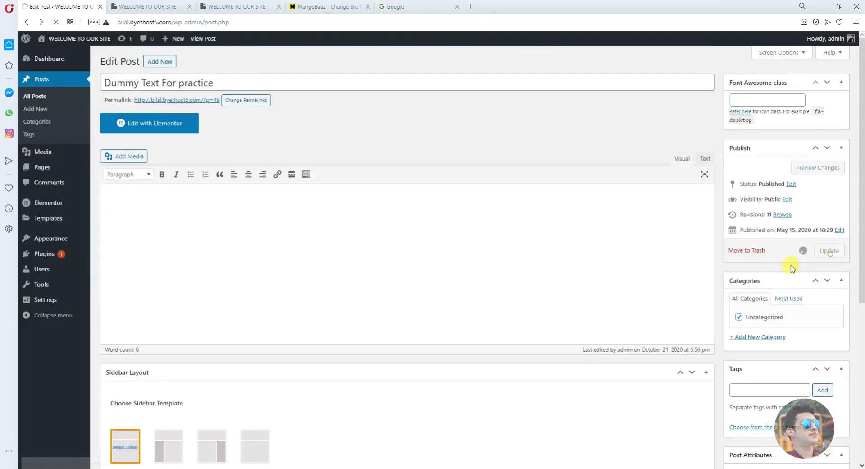
Step: Reload the site's home page and examine the post's cropped featured image and its title and reading link
click(148, 6)
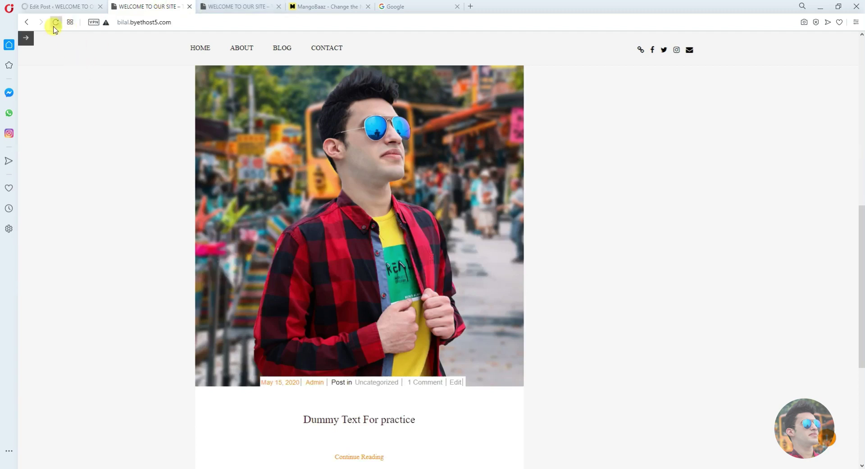
click(55, 22)
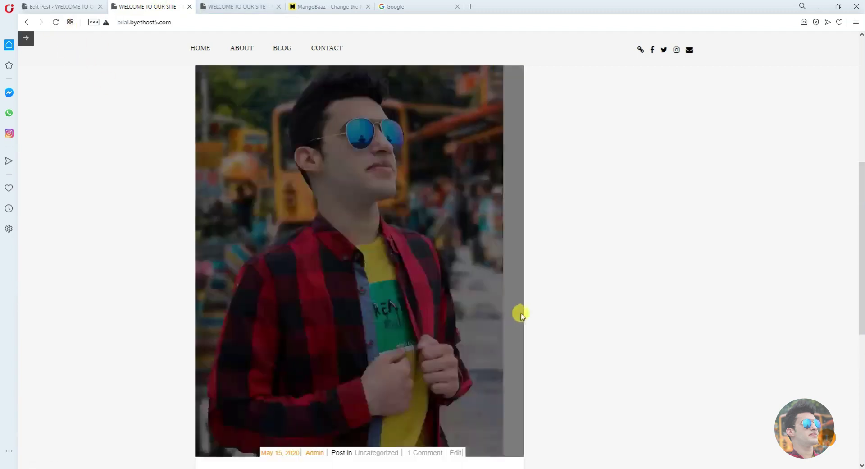
scroll(527, 311, up, 3)
scroll(560, 296, down, 6)
scroll(496, 293, up, 6)
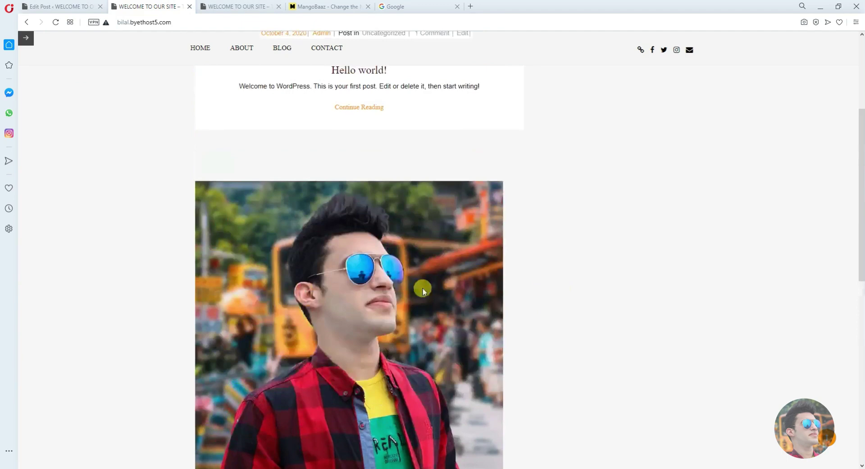
scroll(366, 315, down, 4)
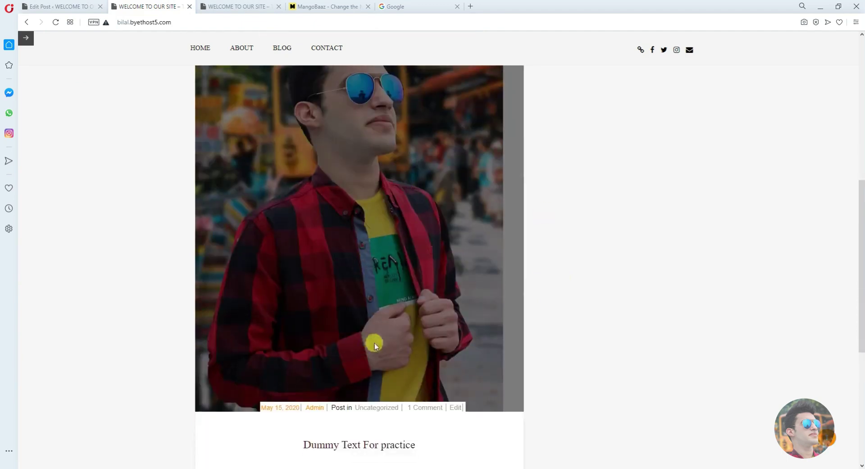
scroll(374, 345, down, 3)
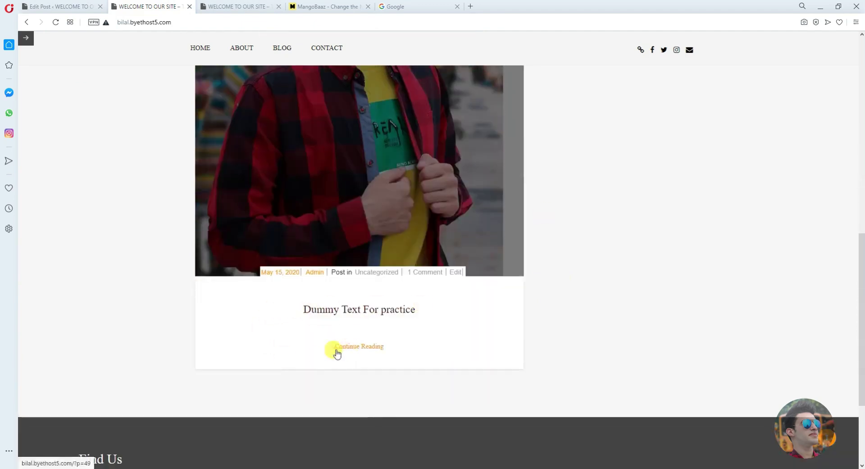
Step: Fill the empty post body with the paragraphs starting "I'm ______________ a Website and Designer as well as CMS Front-End Expert." and update the post
click(34, 6)
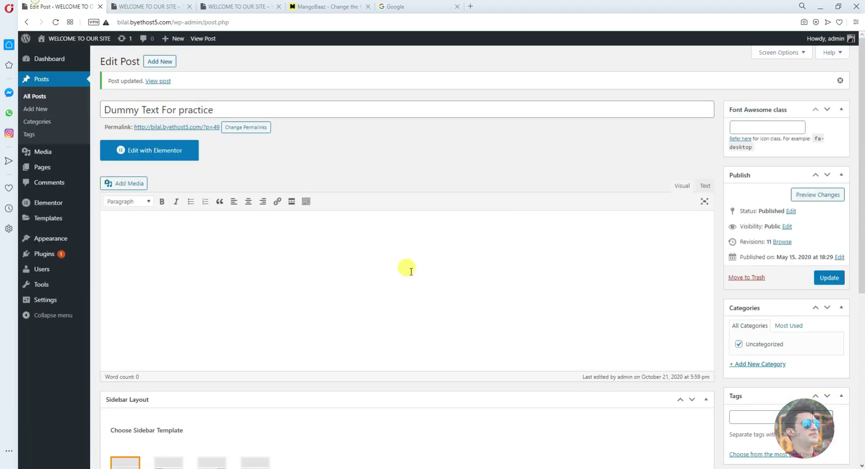
click(233, 279)
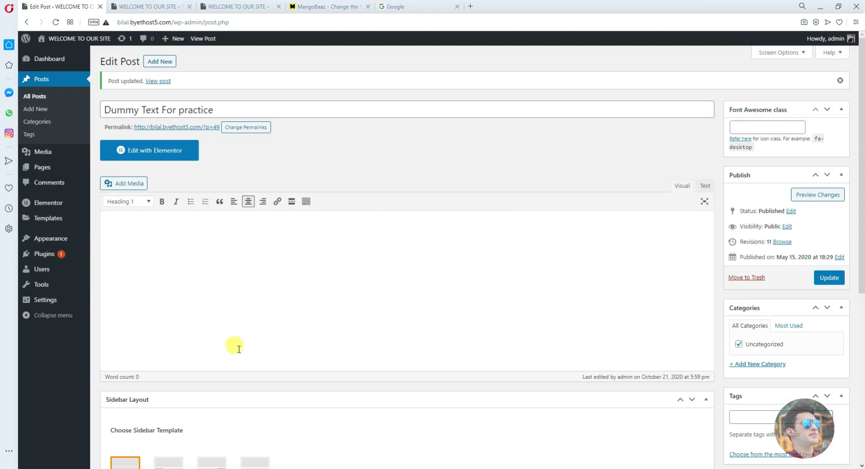
text(I'm ______________ a Website and Designer as well as CMS Front-End Expert. I am able to work effectively in a team or on my Own. I have demonstrated an ability to lead small Teams and mentor other workers. I pride myself on being able to use my knowledge and initiative to deliver high quality results to tight deadlines. I enjoy a challenge and look for the opportunity to expand and develop my skill set. Some people call what I do User Experience Design, some call it Web design, some think I am a Front-End Developer, others see me as a UI Designer. I see what I do as a combination of all these things and ultimately don't think it really matters which label you like to use. What does matter is the output of my work, which is always focused at the point where user, business and technical requirements meet and tends to become a perfect product.)
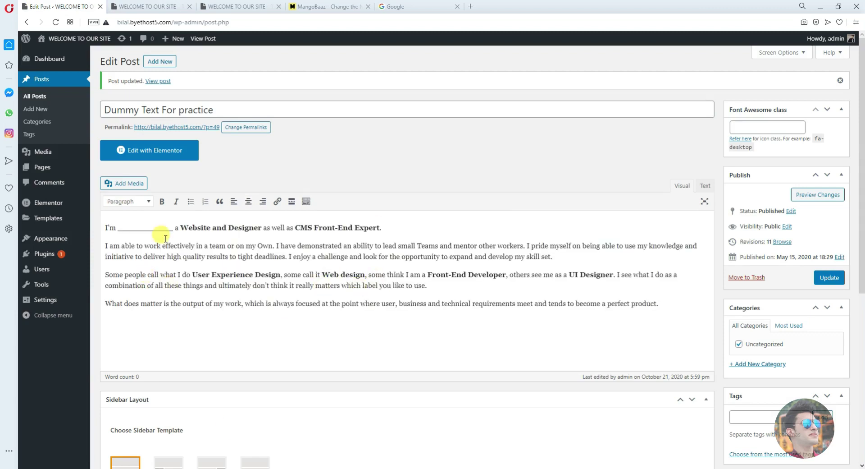
click(830, 278)
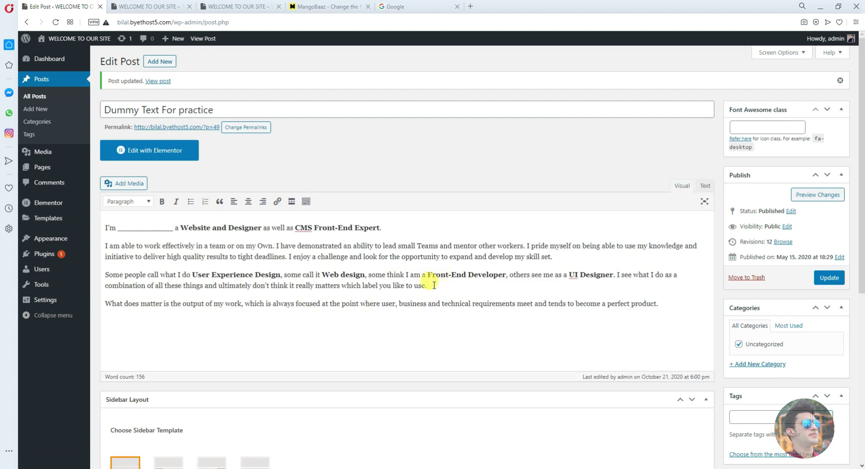
Step: Insert the beach-931719_1920.jpg image at Medium size on a new line after the "Some people call what I do" paragraph
key(Return)
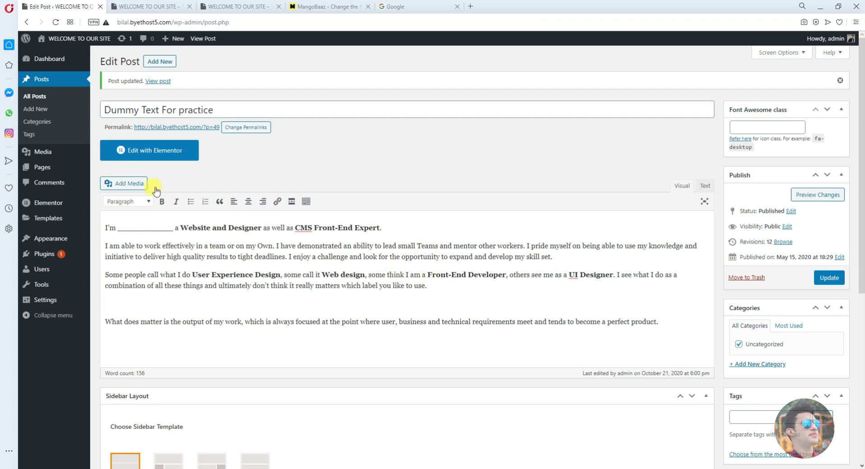
click(130, 184)
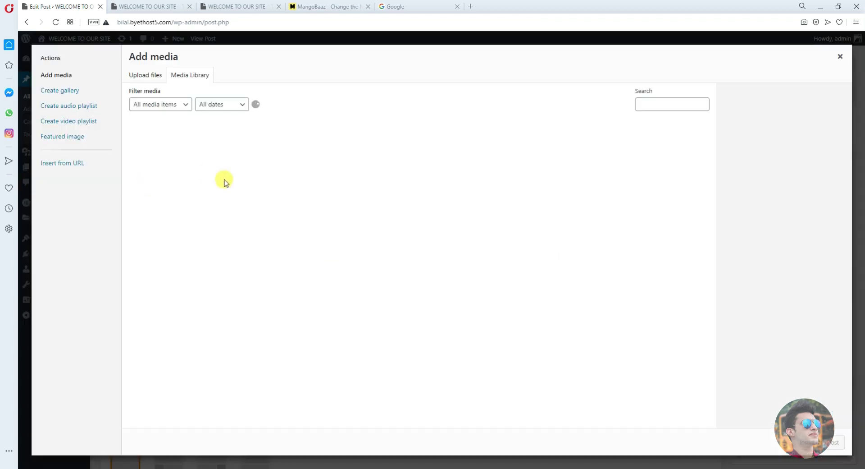
click(292, 162)
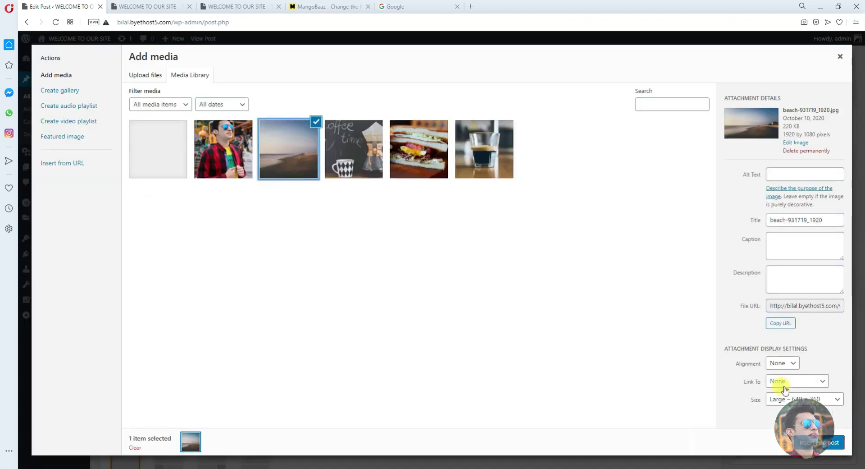
click(795, 399)
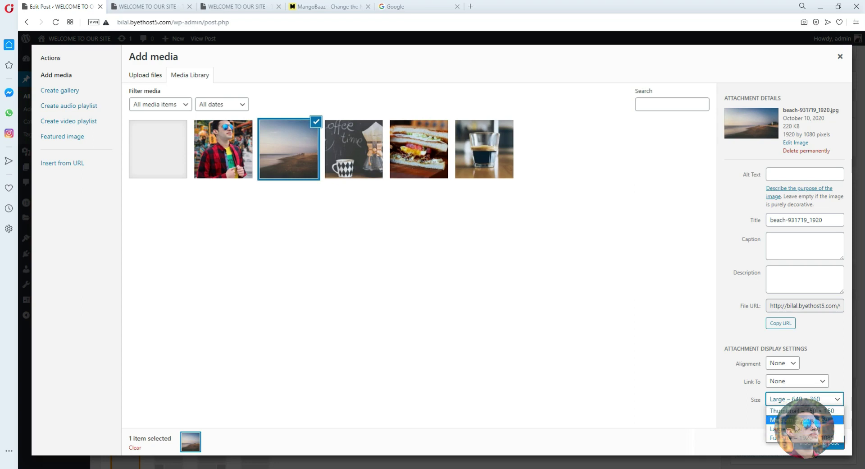
click(793, 419)
click(819, 443)
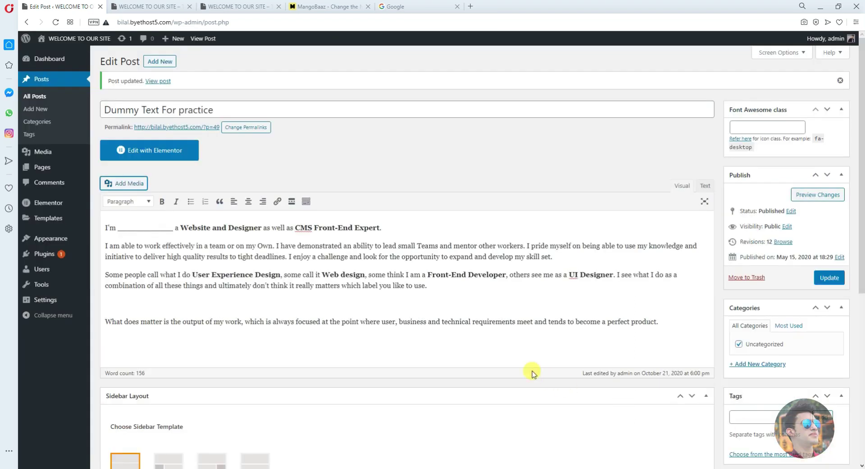
scroll(316, 293, down, 3)
scroll(270, 261, up, 2)
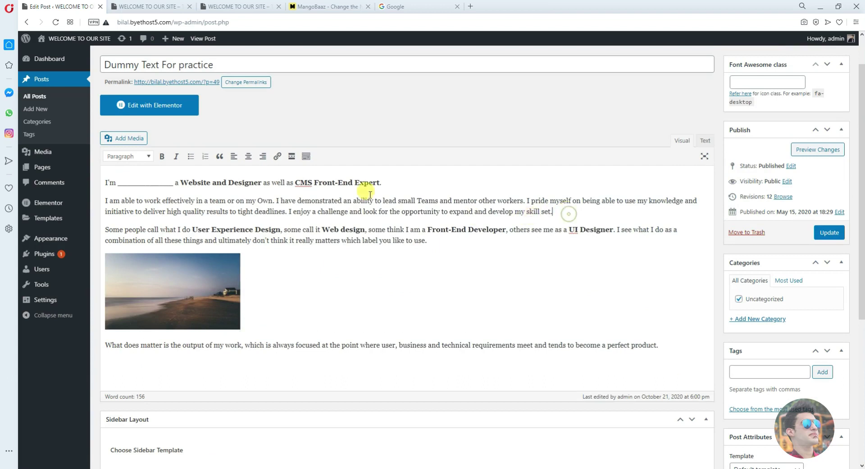
Step: Insert the coffee-2.jpg image at Medium size below the "I am able to work effectively" paragraph and update the post
key(Return)
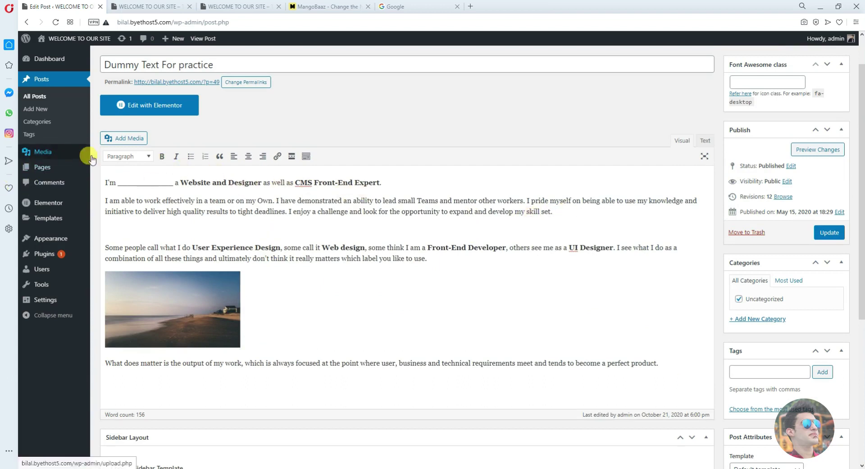
click(133, 141)
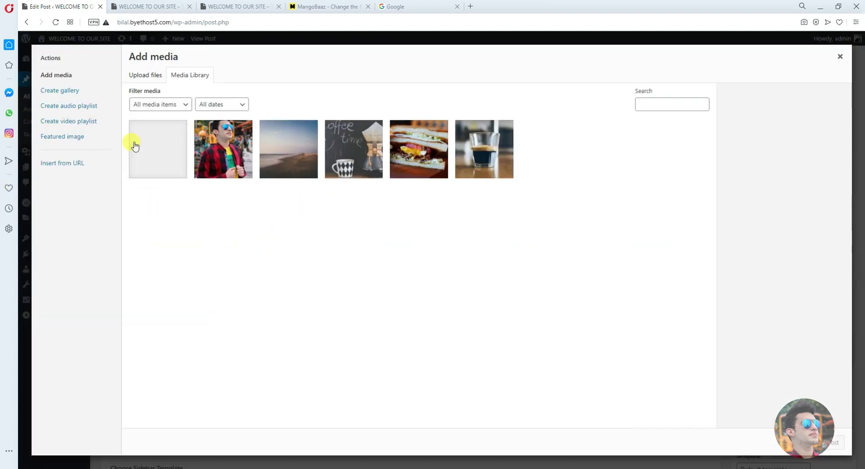
click(360, 148)
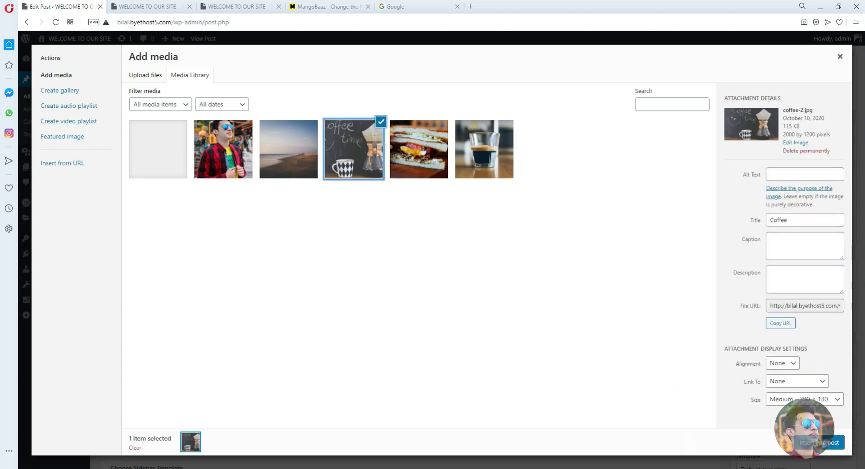
click(814, 443)
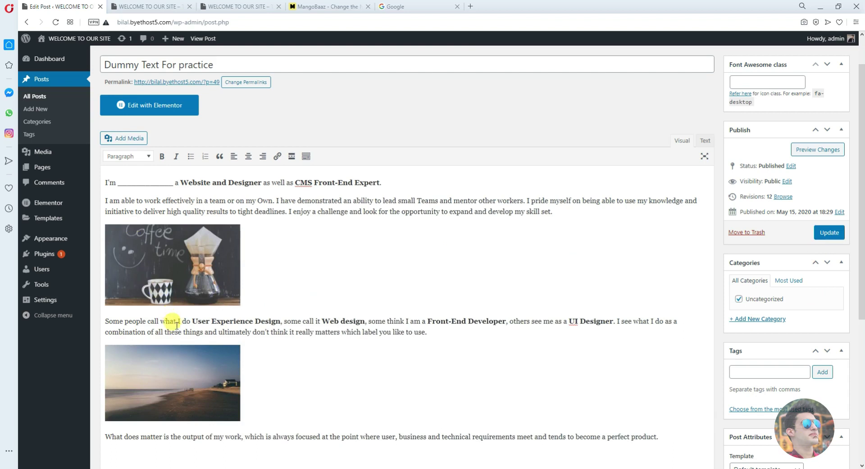
scroll(171, 270, down, 2)
click(828, 142)
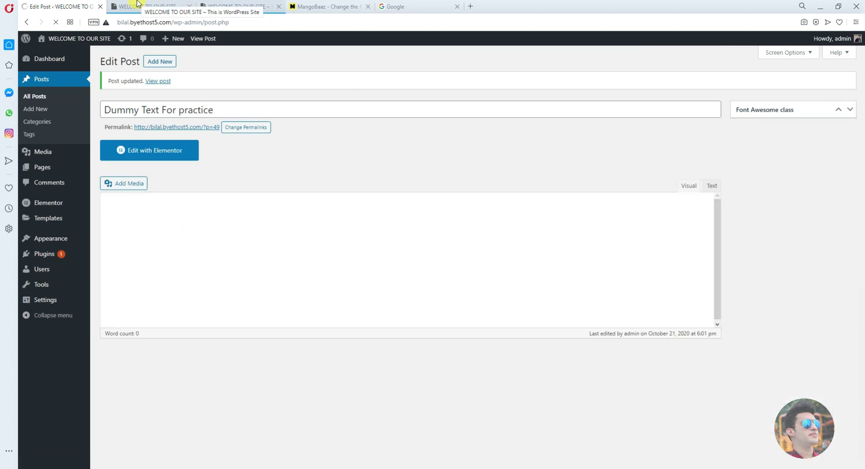
Step: Reload the site's home page and examine the text excerpt under the "Dummy Text For practice" post
click(139, 6)
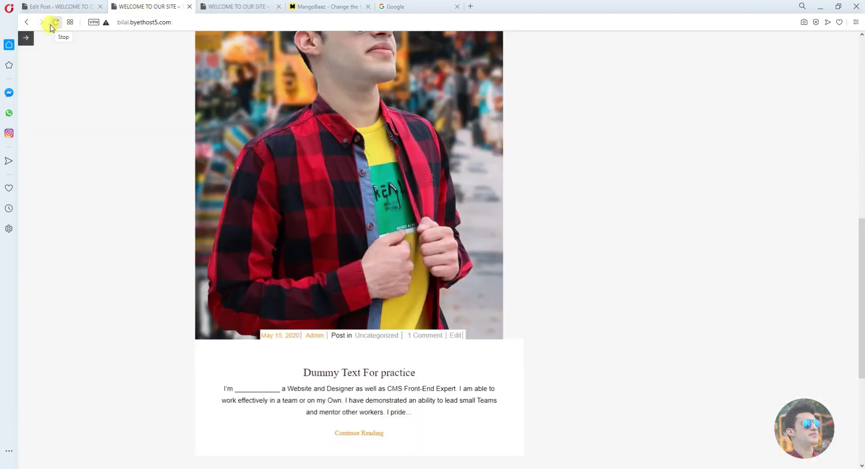
click(55, 23)
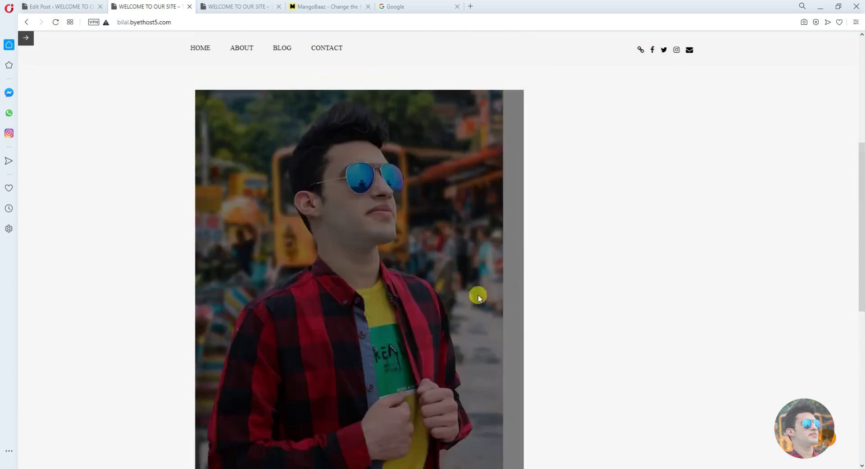
scroll(353, 348, down, 5)
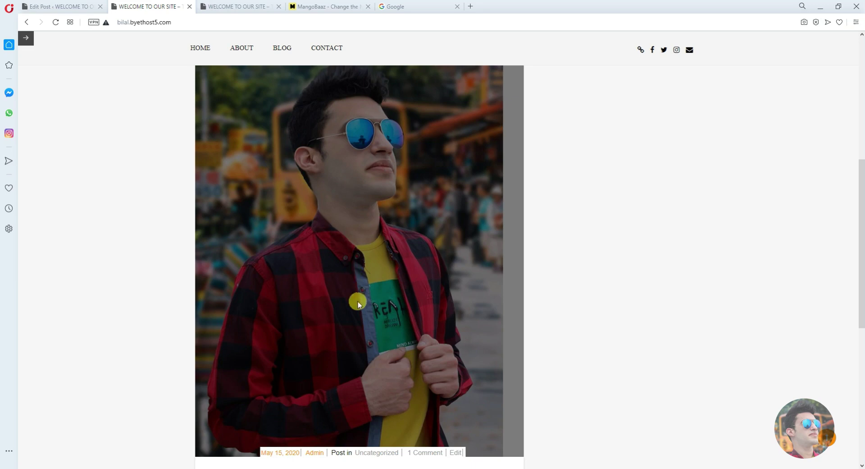
scroll(342, 310, down, 5)
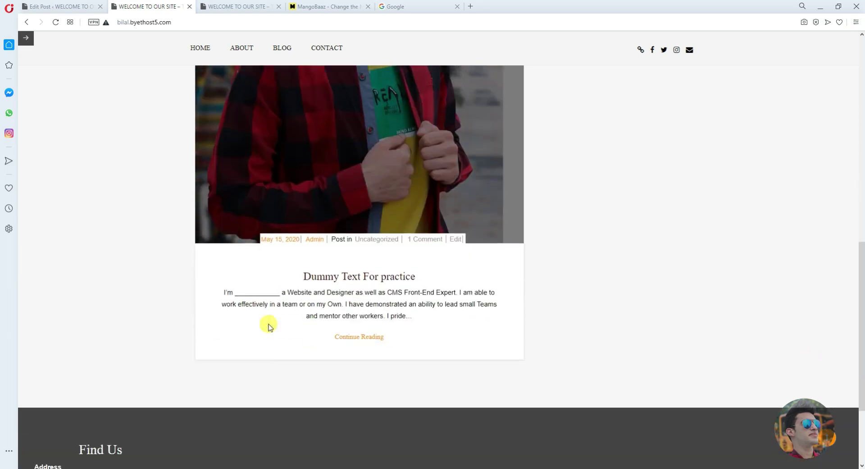
scroll(268, 326, down, 1)
drag(223, 235, 487, 247)
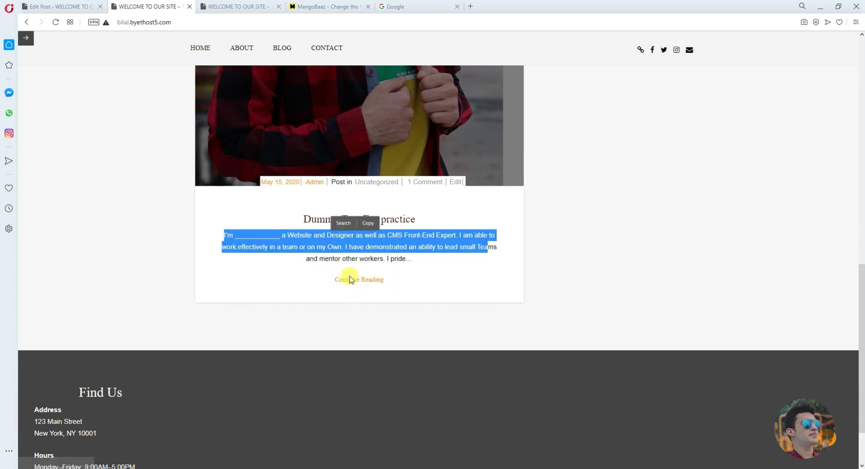
Step: Open the full "Dummy Text For practice" post from its excerpt and examine its featured image, title and opening paragraphs
click(360, 282)
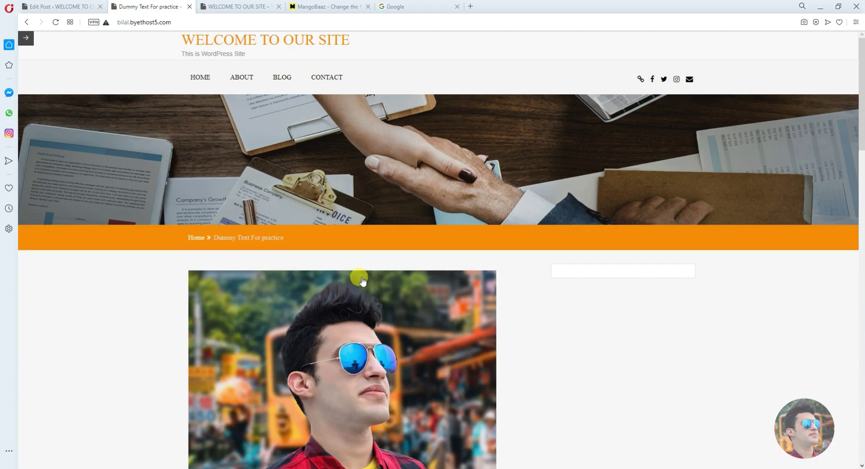
scroll(361, 280, down, 8)
scroll(356, 253, up, 5)
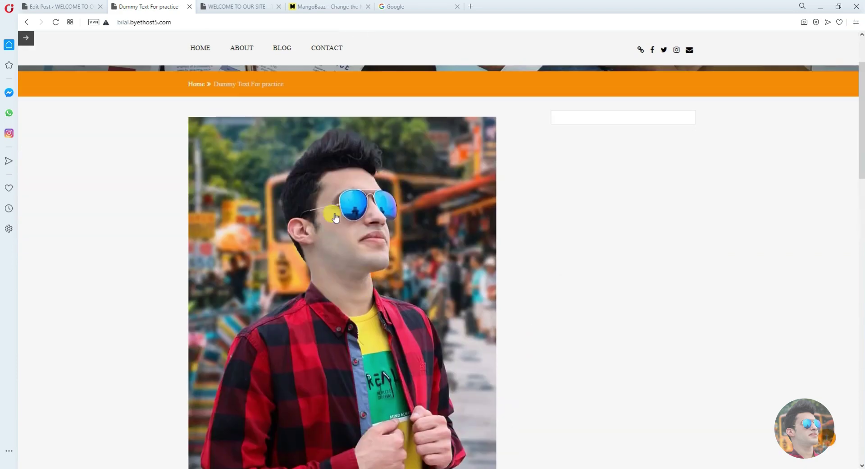
scroll(206, 157, down, 3)
scroll(203, 153, up, 3)
scroll(360, 326, down, 3)
scroll(424, 191, down, 5)
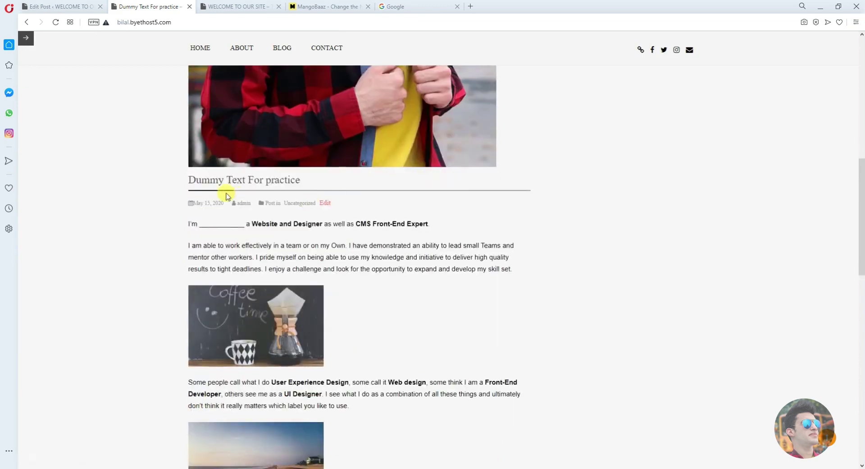
drag(165, 195, 616, 253)
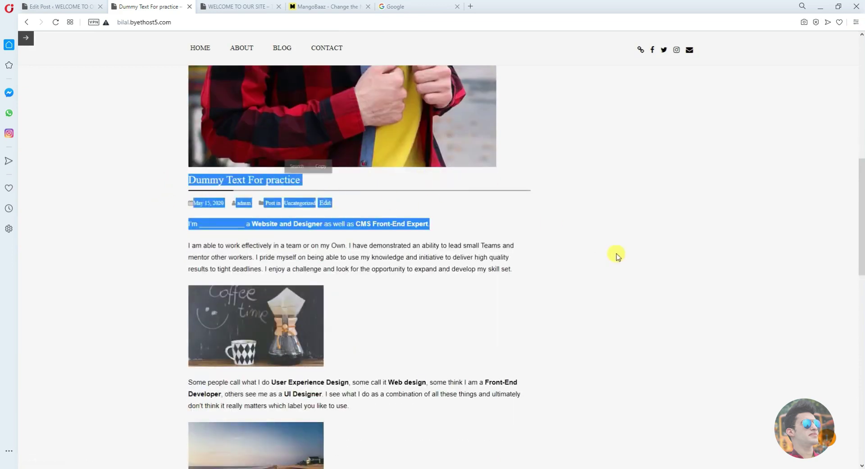
click(616, 252)
drag(176, 227, 552, 270)
click(552, 271)
Step: Examine how the coffee and beach images sit between the paragraphs of the published post
scroll(531, 245, down, 5)
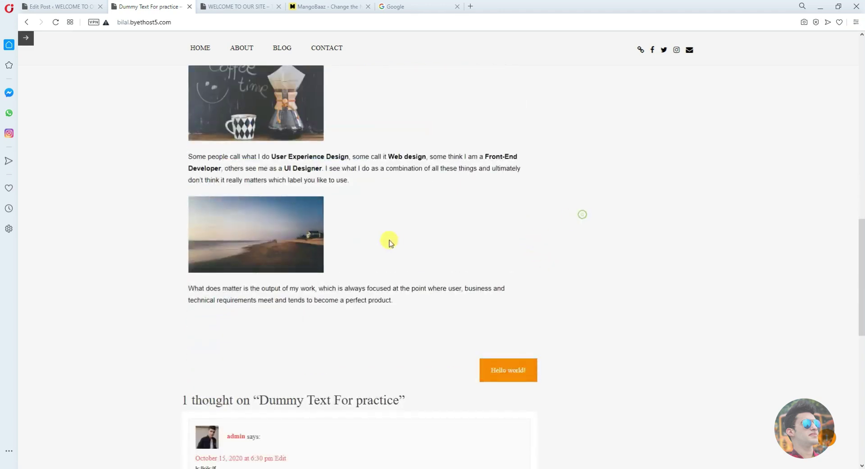
scroll(166, 163, up, 2)
drag(181, 165, 325, 335)
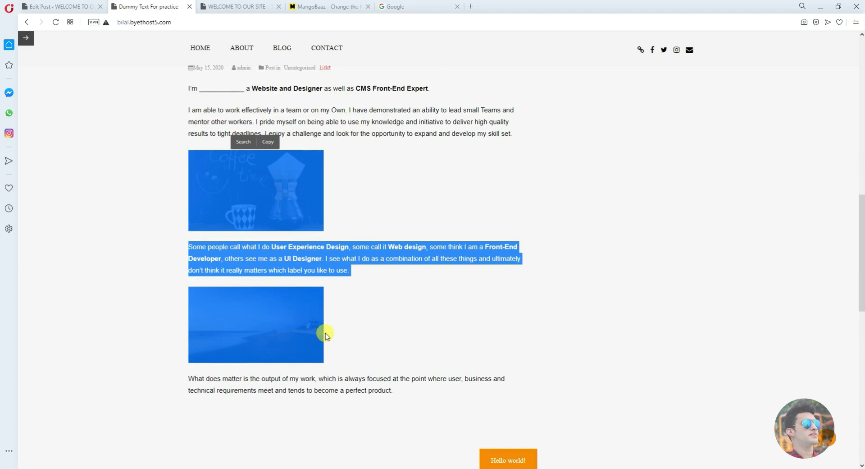
click(325, 334)
scroll(263, 226, up, 6)
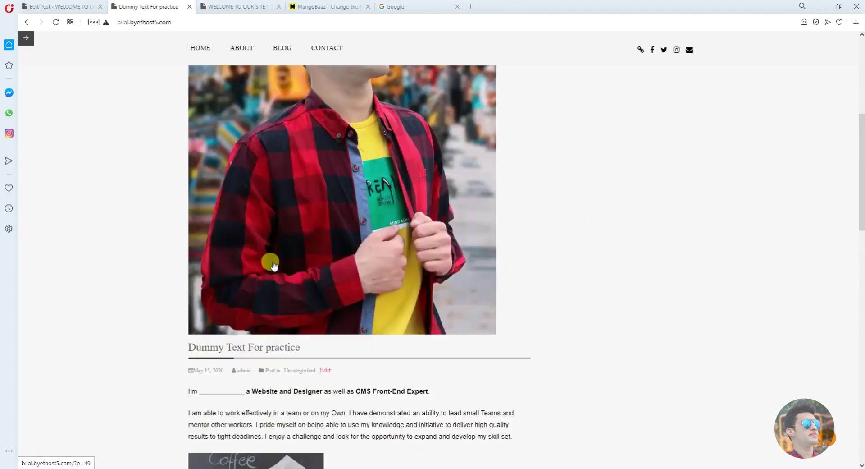
scroll(273, 266, down, 6)
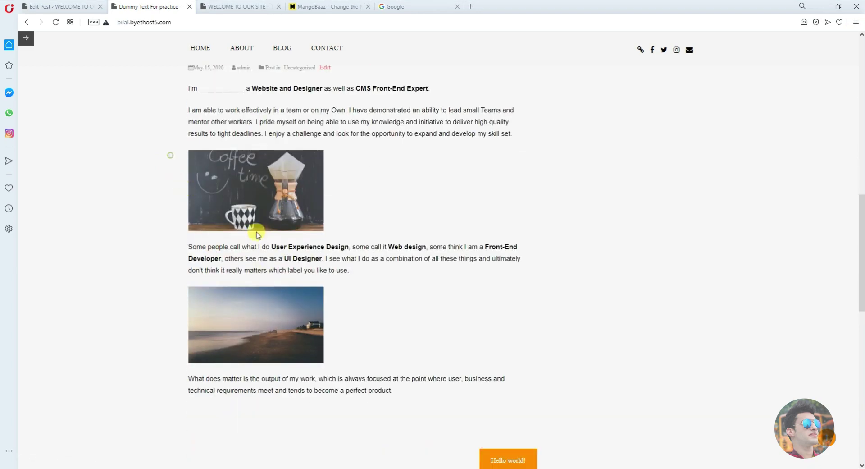
drag(258, 234, 305, 363)
click(387, 365)
Step: Review the published post's whole layout from the featured image through the body down to the comment section
scroll(336, 217, up, 6)
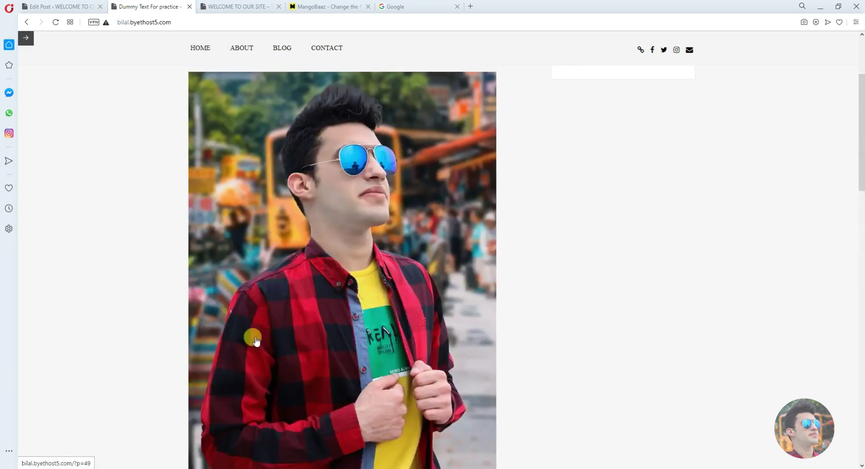
scroll(256, 341, down, 4)
scroll(299, 212, down, 6)
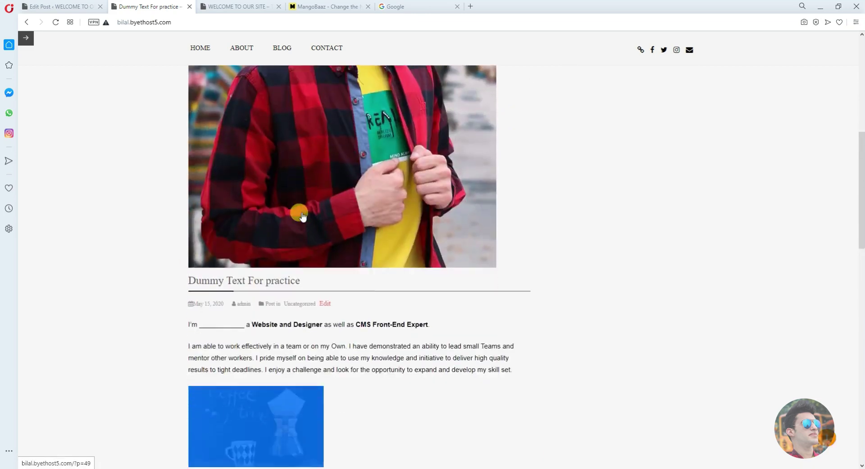
triple_click(331, 232)
scroll(348, 204, down, 5)
scroll(364, 200, up, 2)
scroll(363, 201, up, 5)
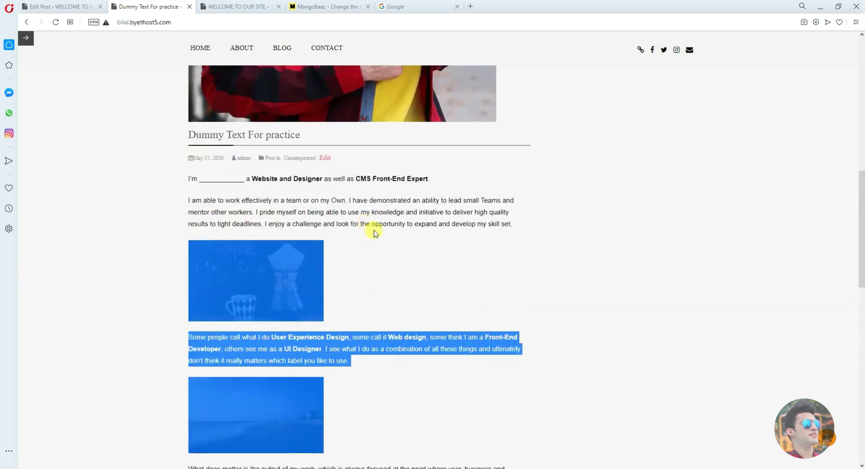
click(379, 263)
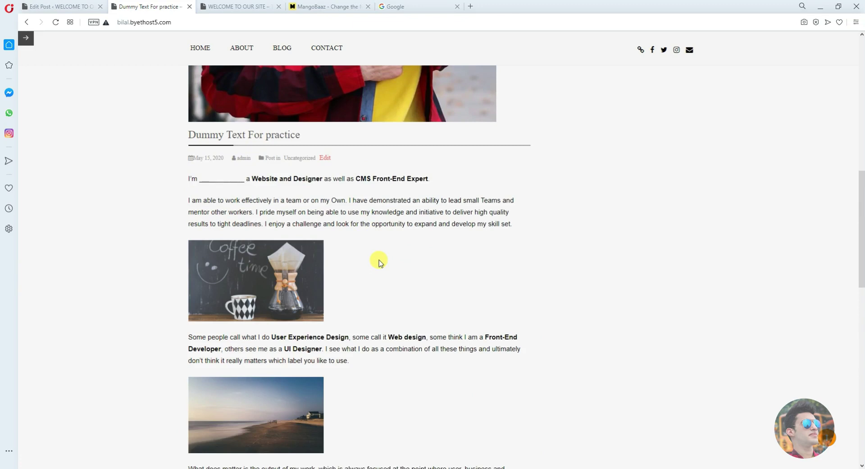
scroll(372, 236, down, 8)
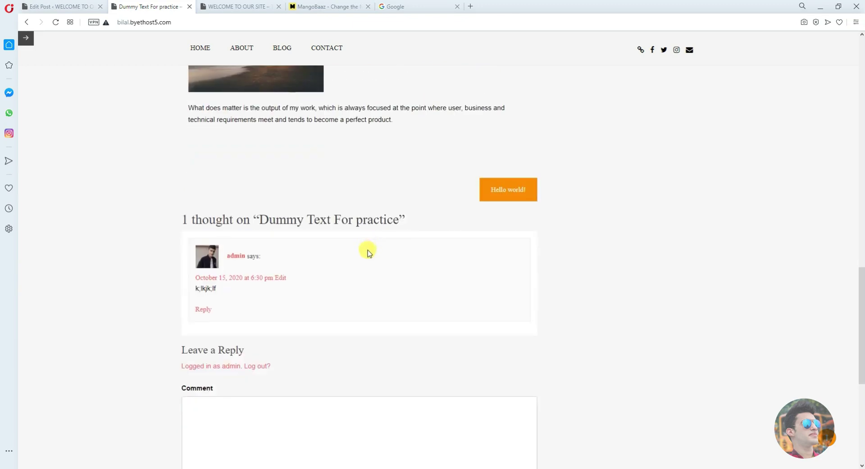
scroll(368, 250, up, 4)
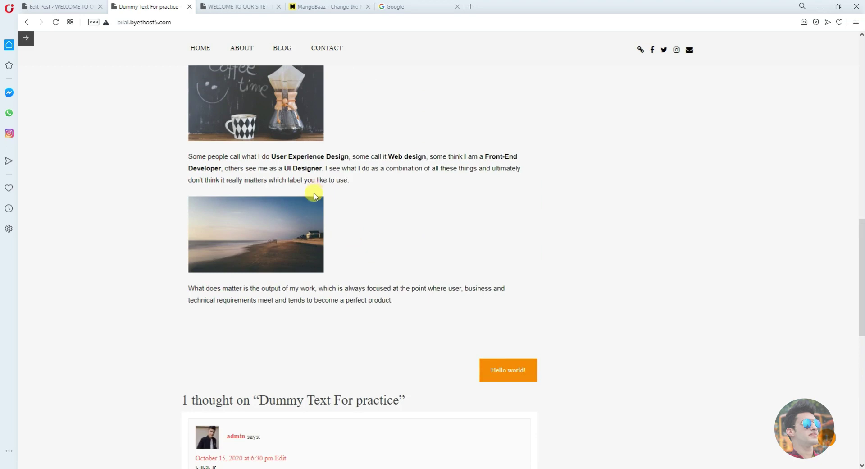